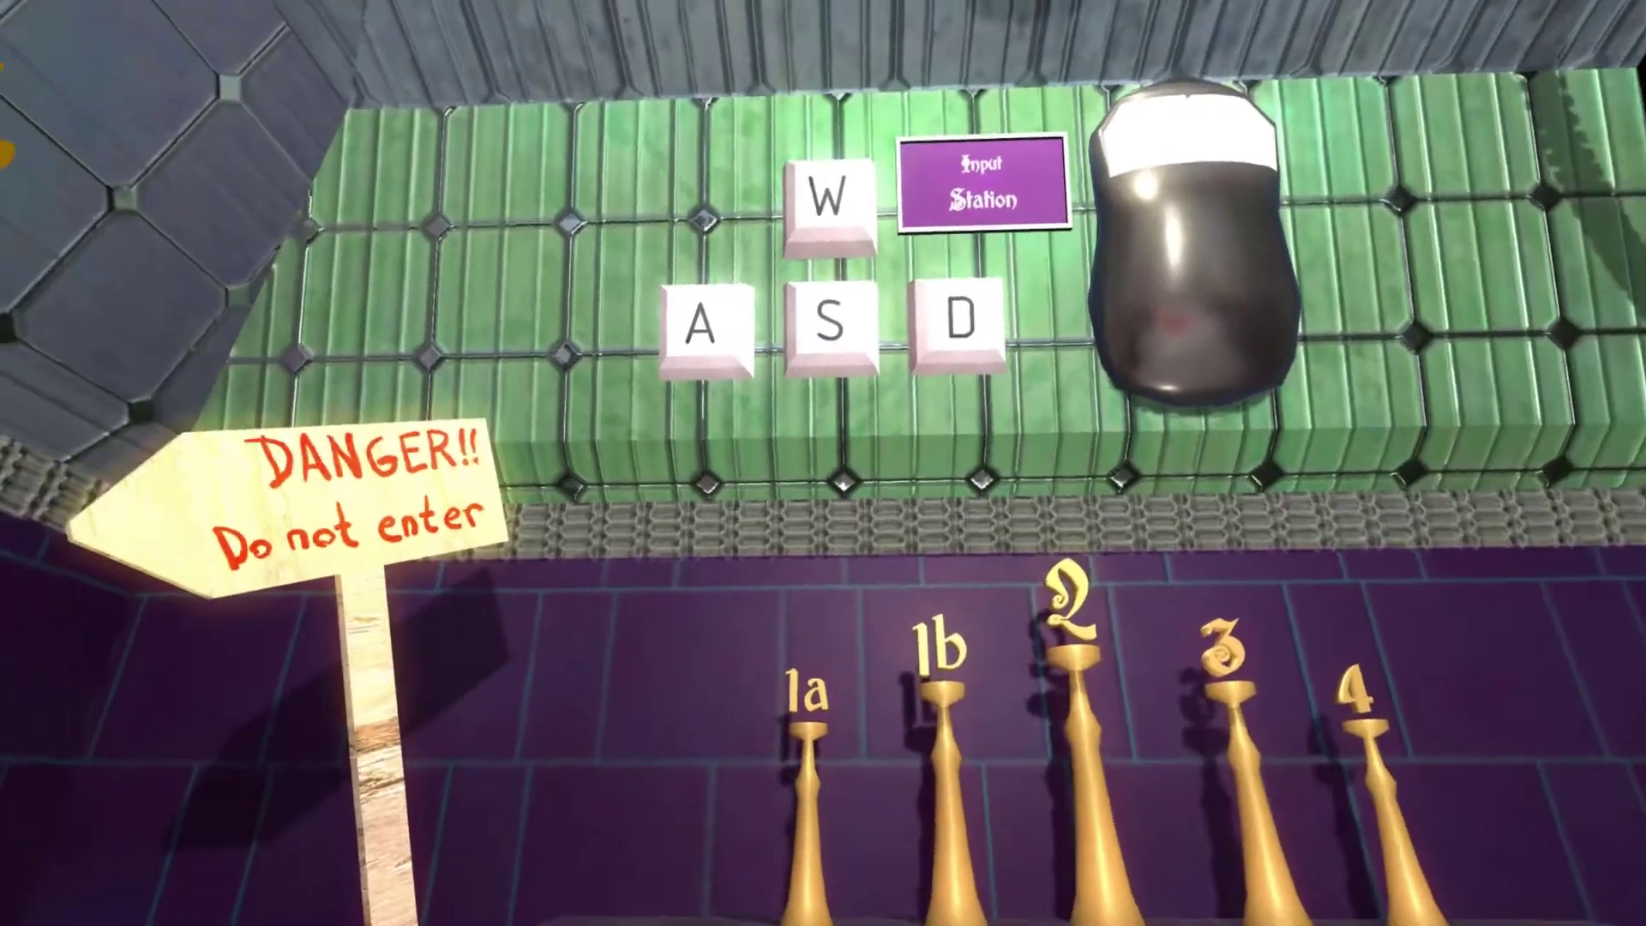
Step: In Play mode, press D, S, W and D repeatedly to light the Input Station's W, S and D tiles
key("d")
key("s")
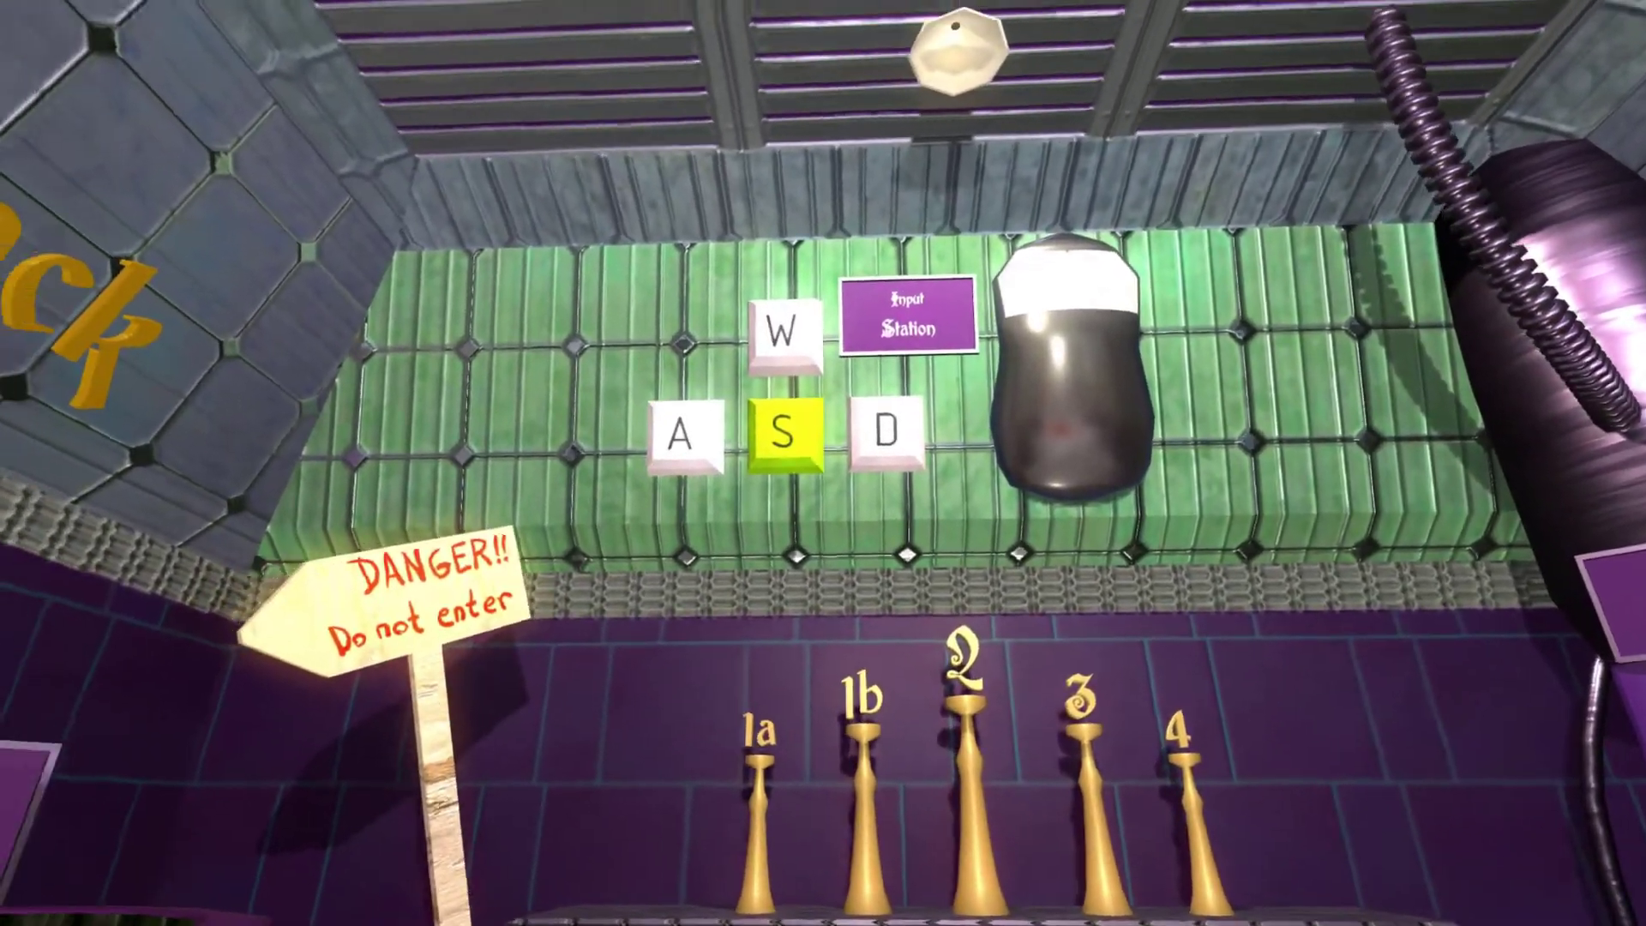
key("w")
key("d")
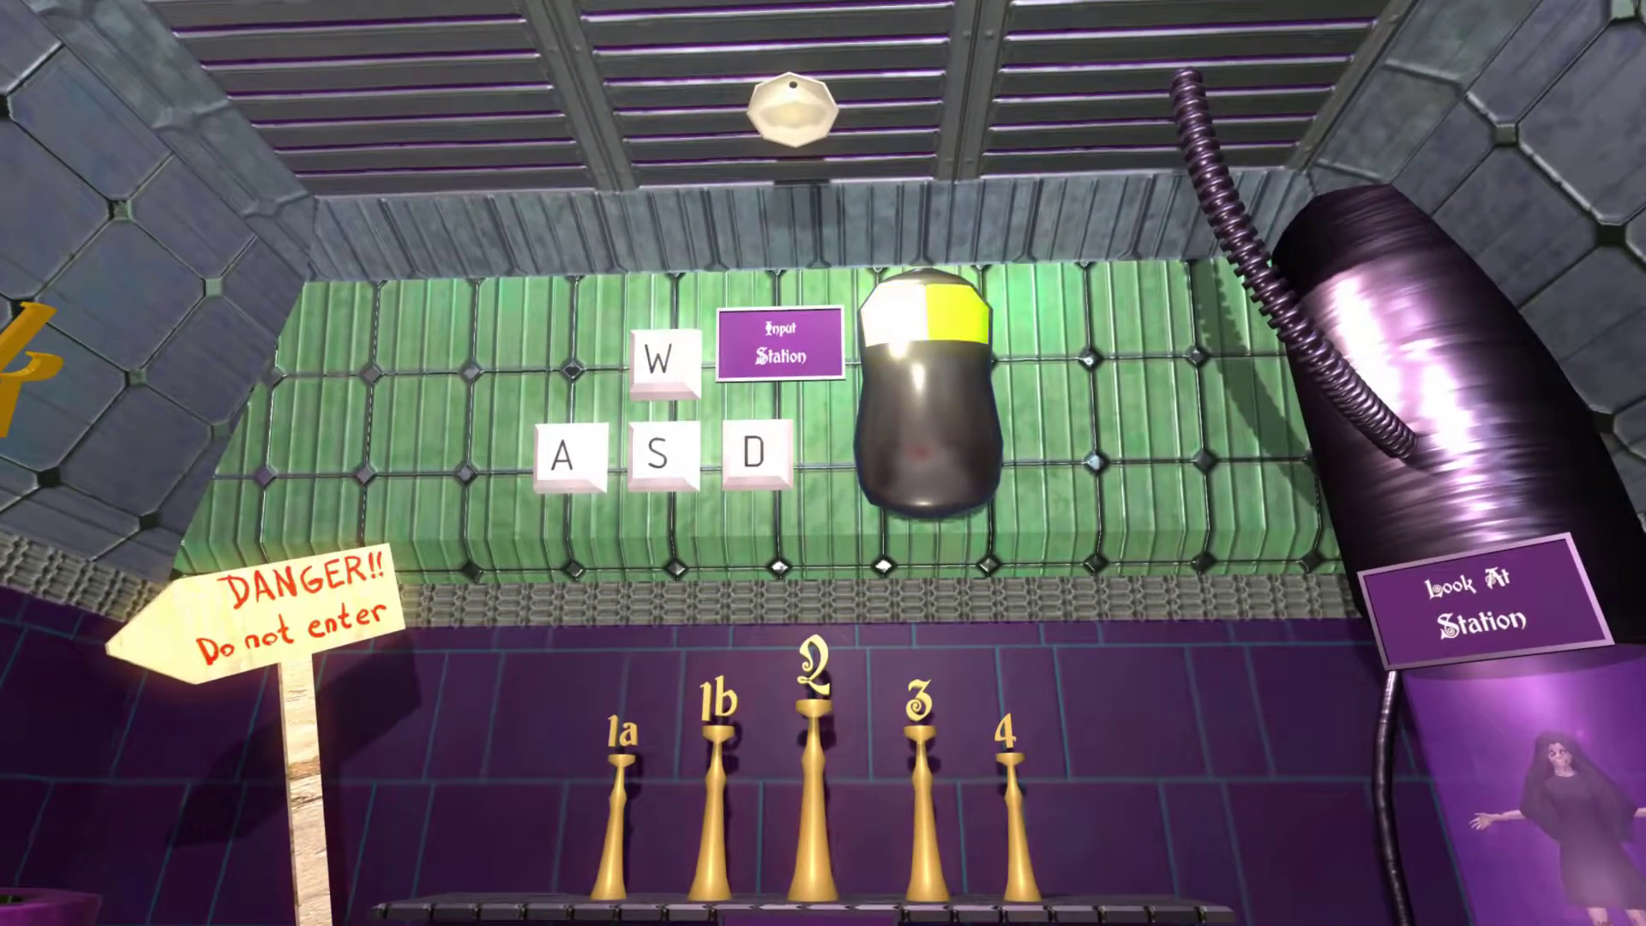
key("w")
key("d")
key("w")
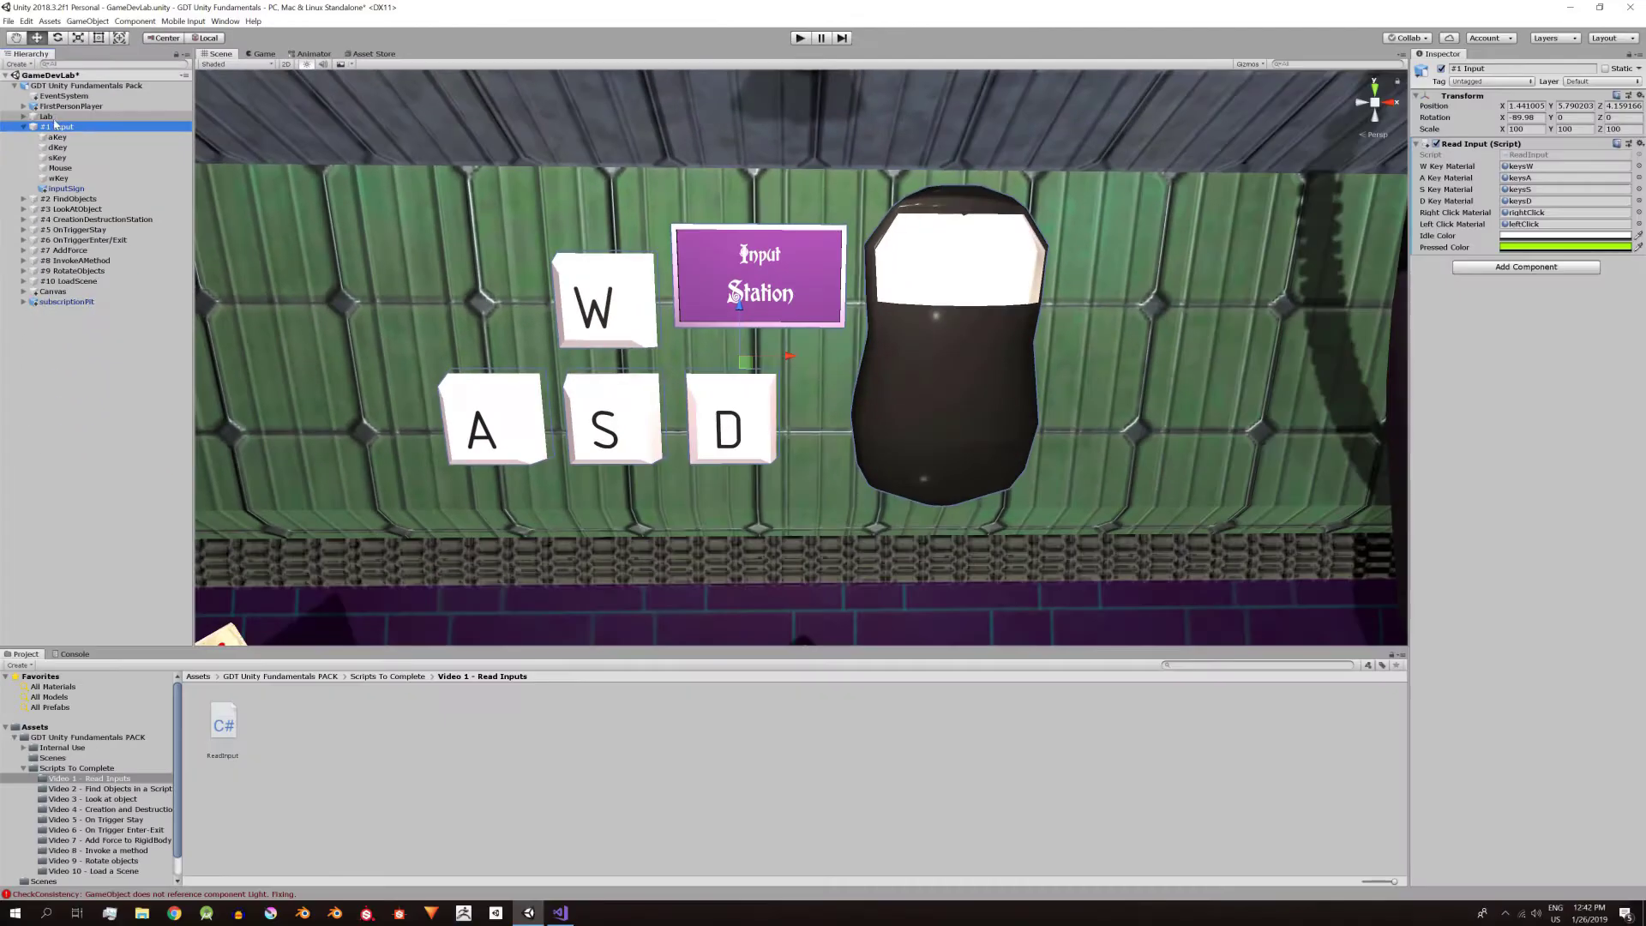
Step: Inspect the #1 Input object and its dKey and sKey tiles in the Hierarchy
left_click(30, 129)
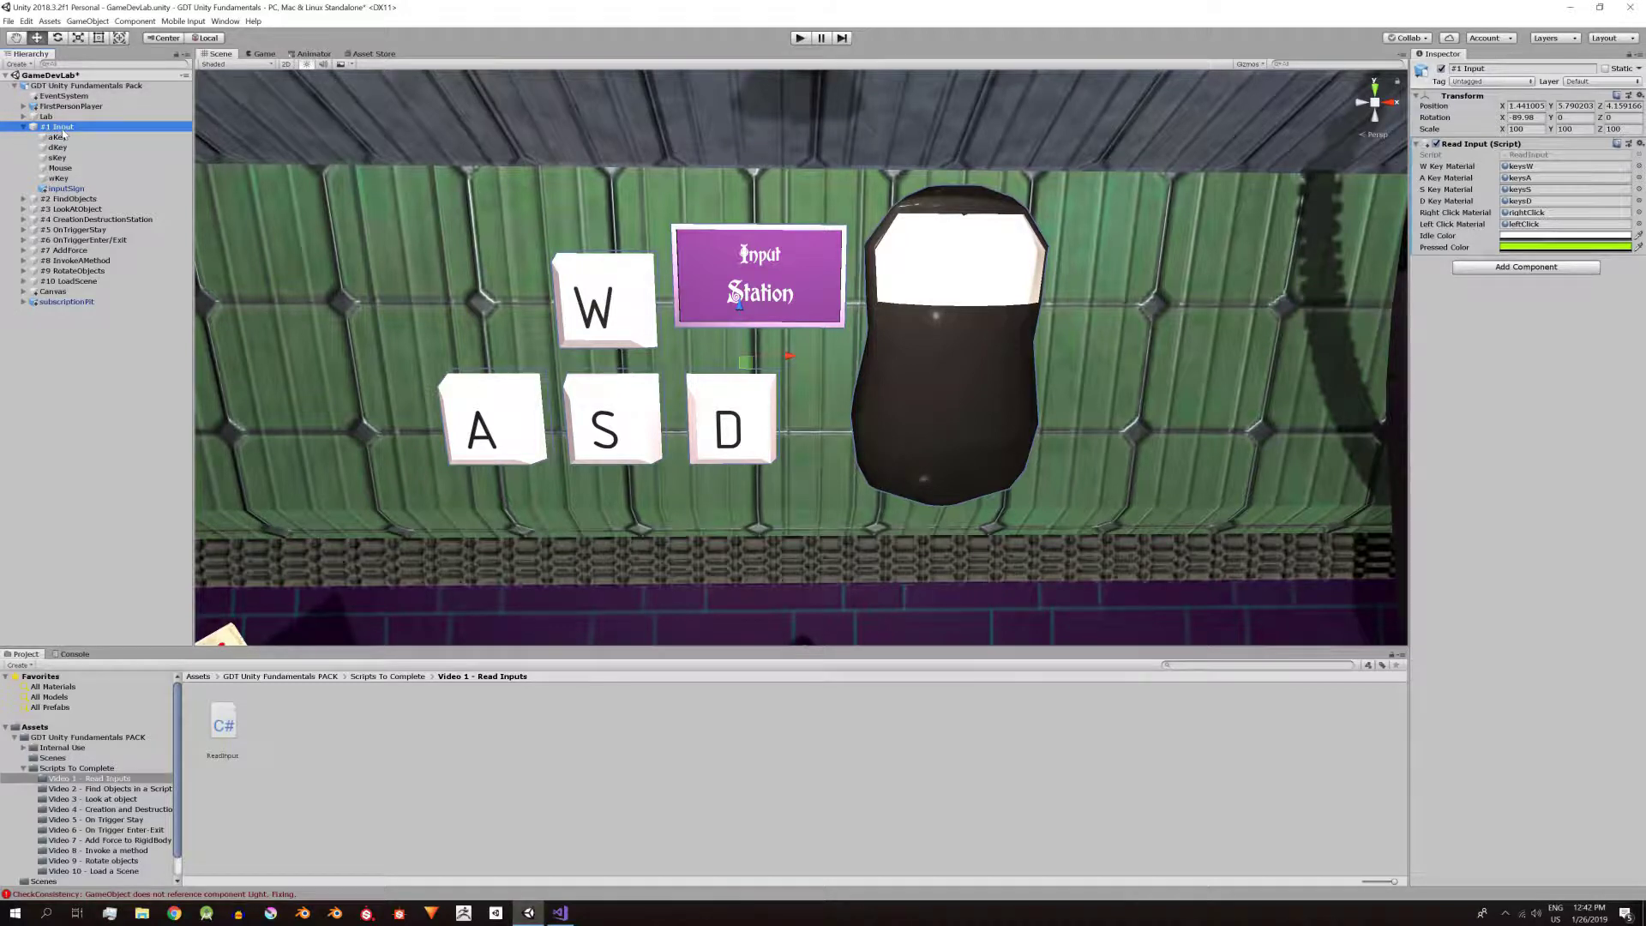
left_click(57, 147)
left_click(64, 160)
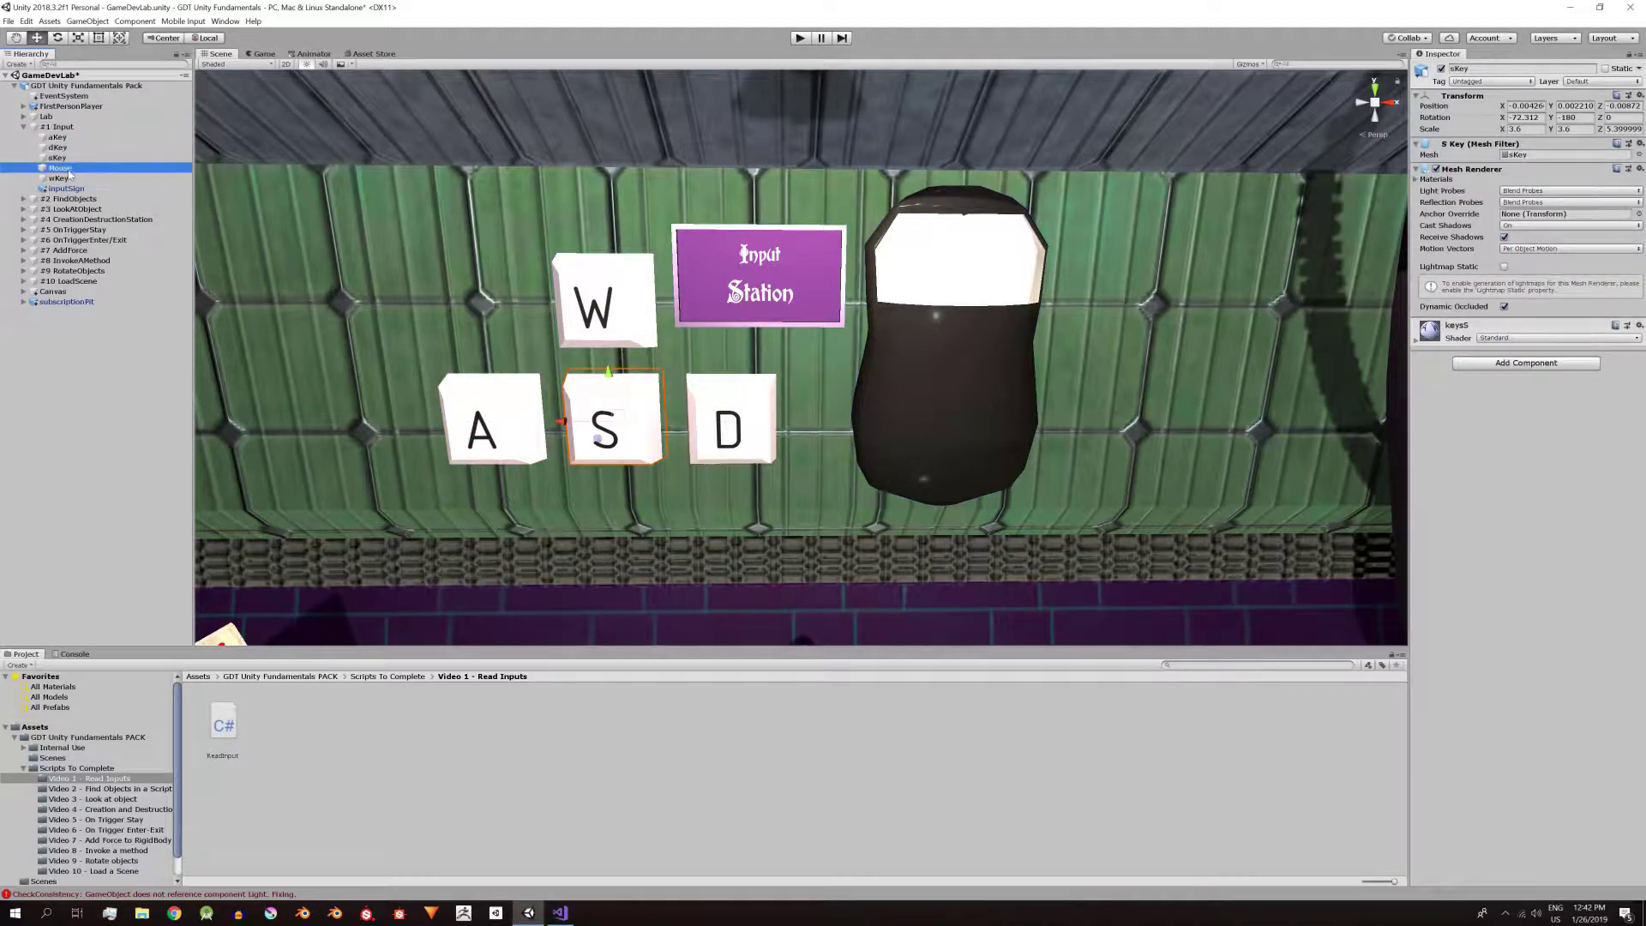
Step: Open ReadInput from Scripts To Complete > Video 1 - Read Inputs in Visual Studio
left_click(78, 768)
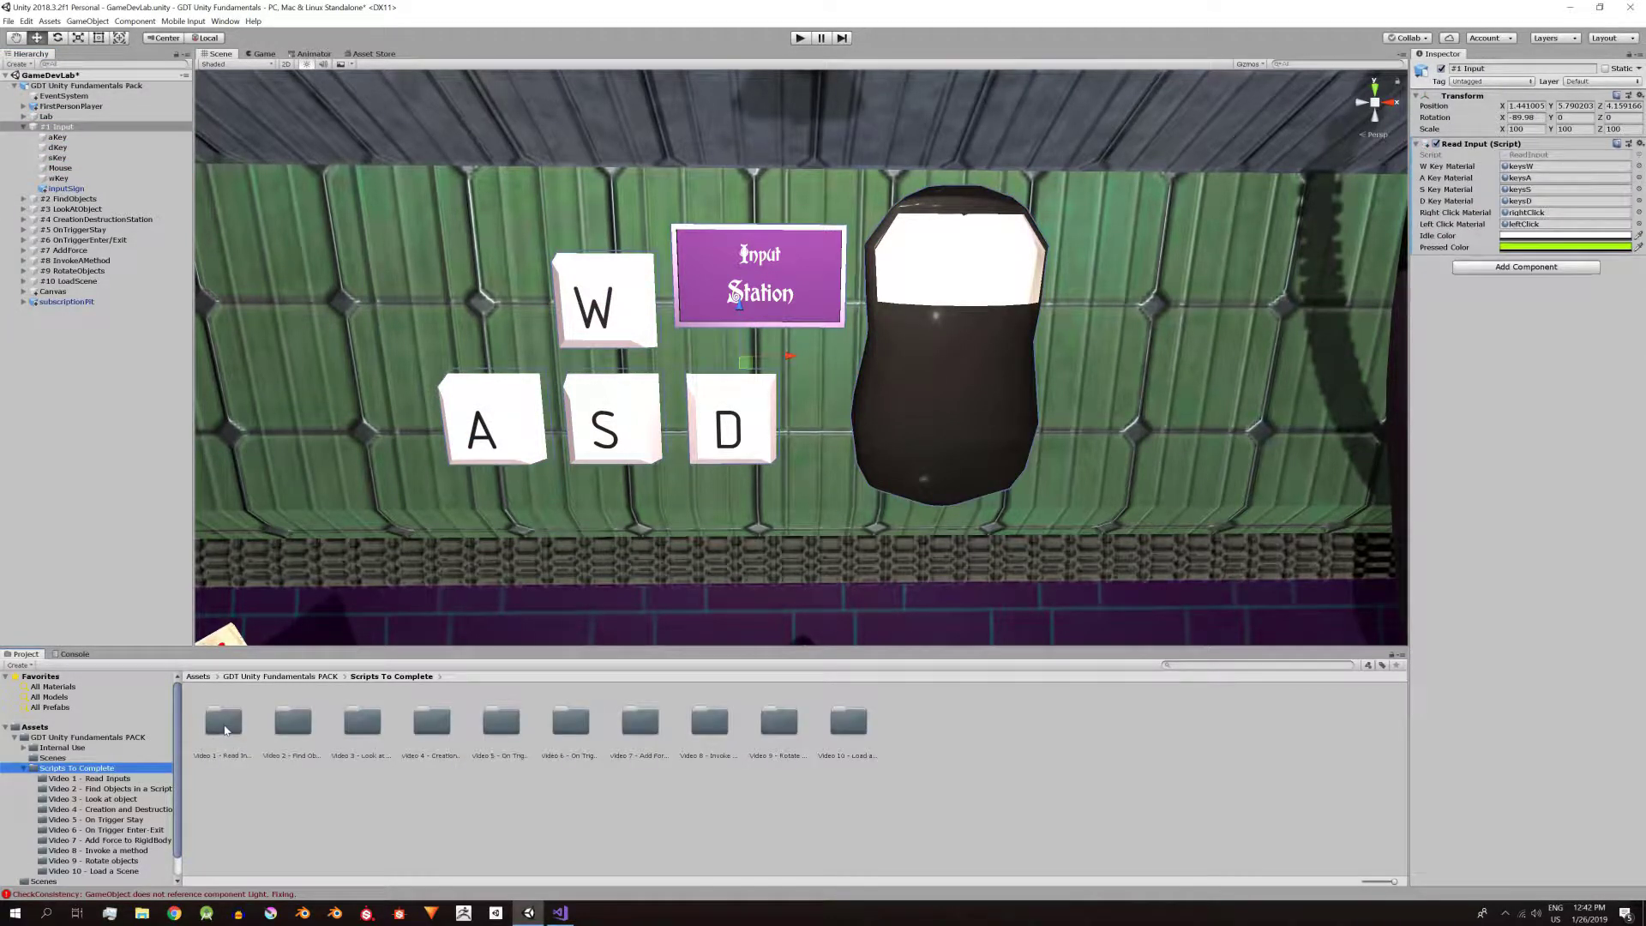
double_click(225, 729)
double_click(225, 727)
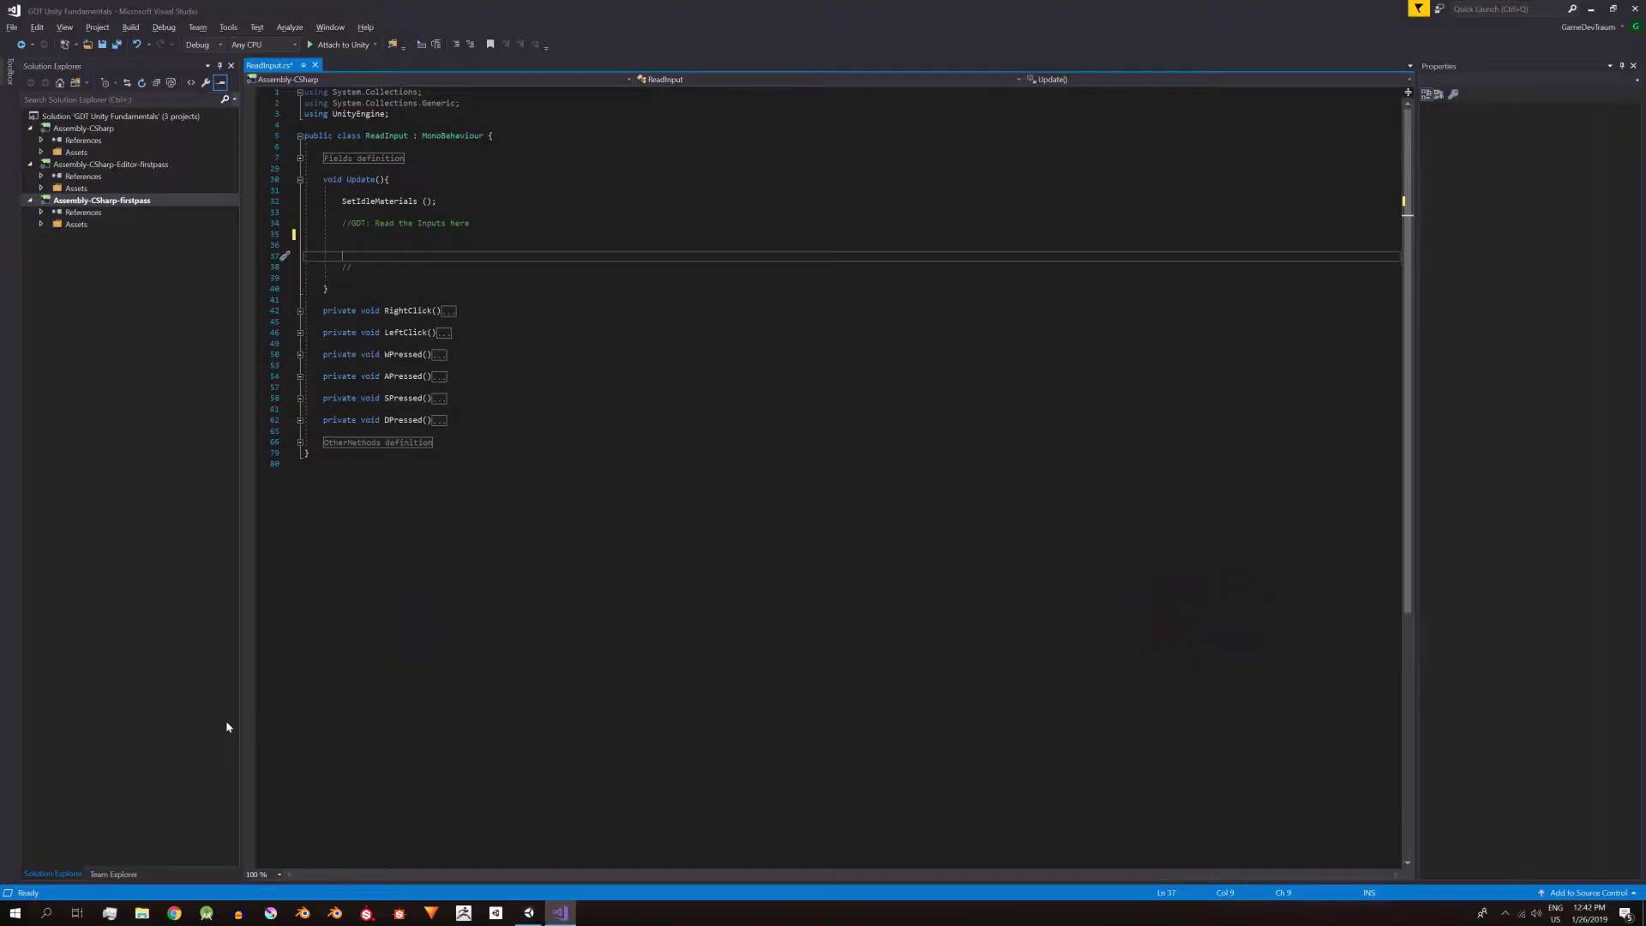
Step: Add a blank line under '//GDT: Read the Inputs here' in Update() and place the caret there
key("Up")
key("Up")
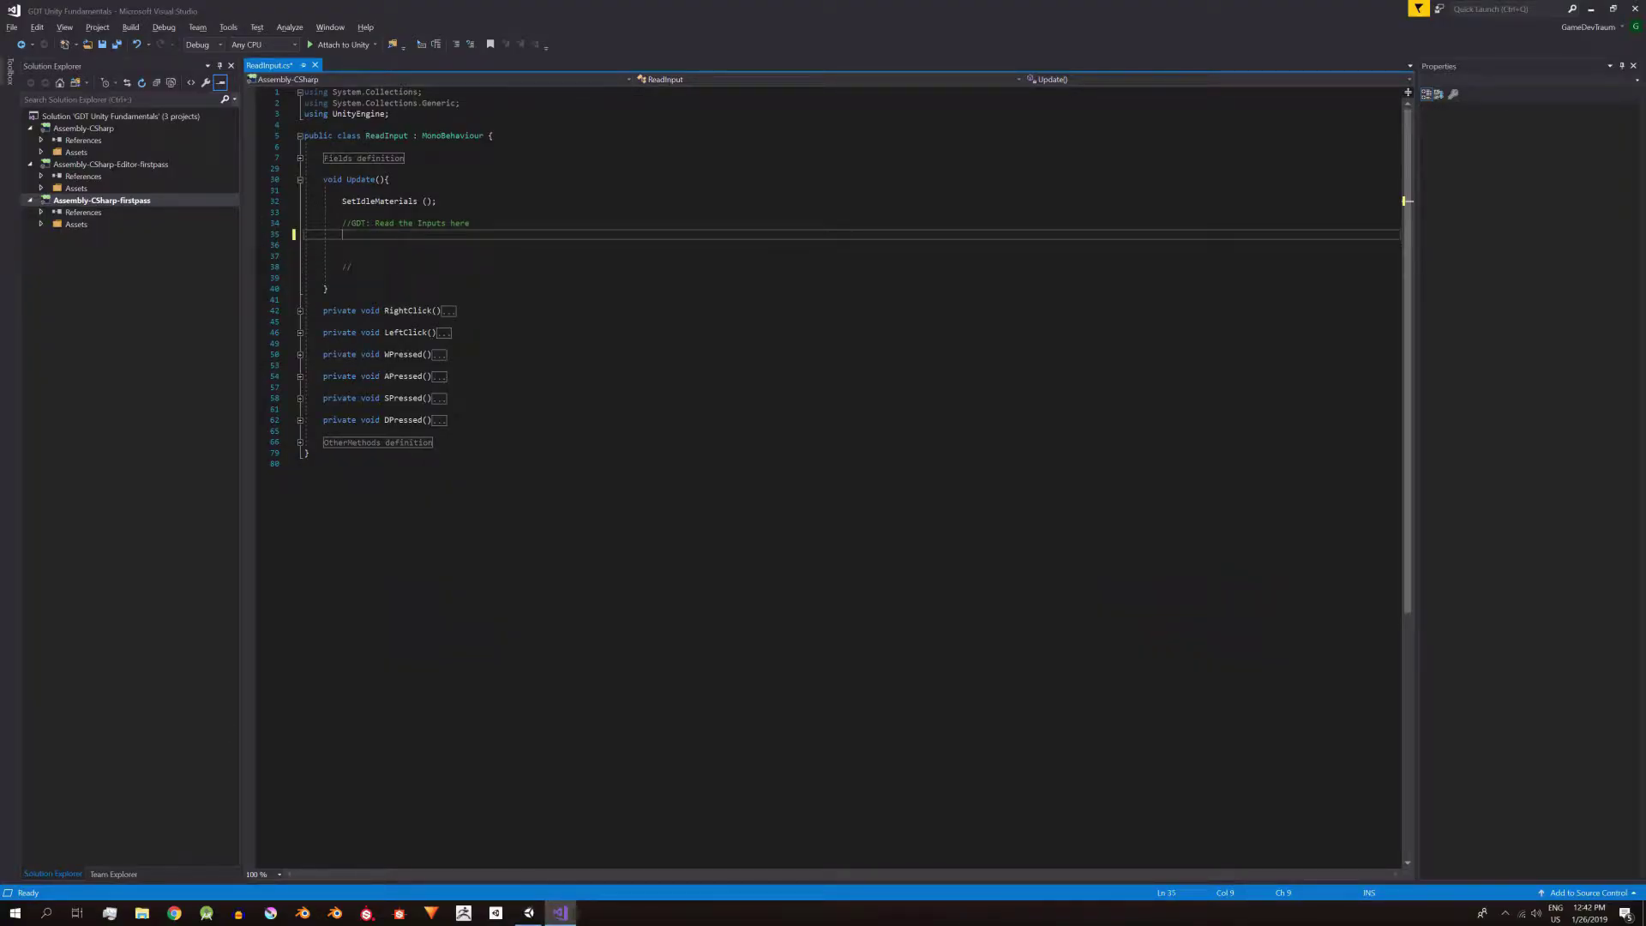
key("Return")
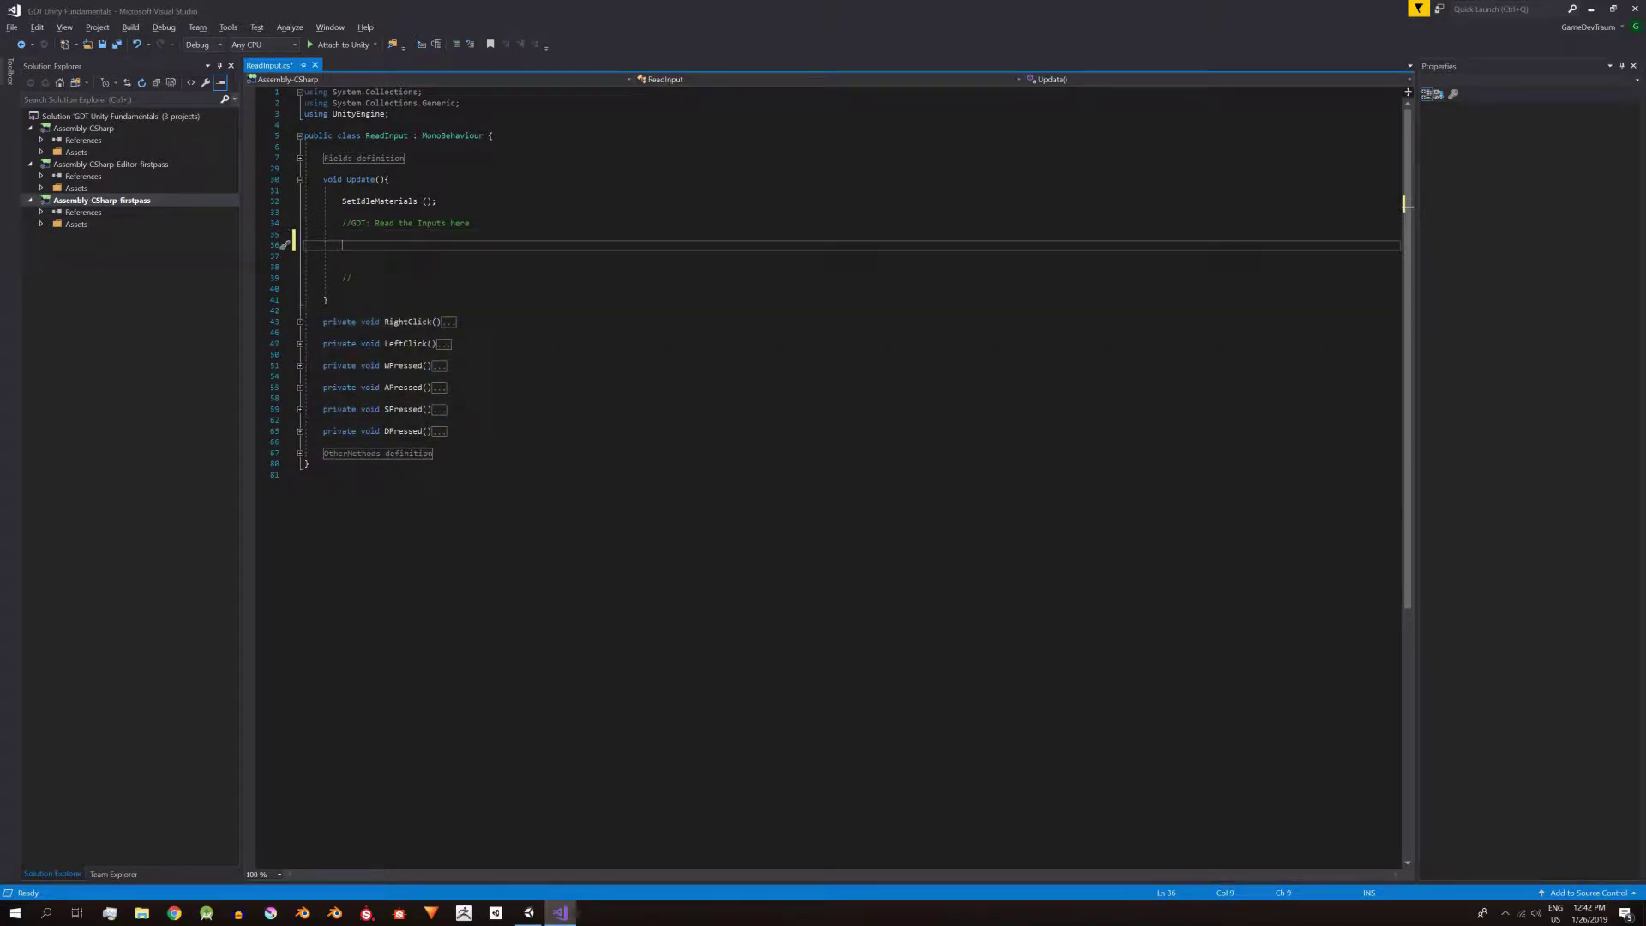
left_click(327, 300)
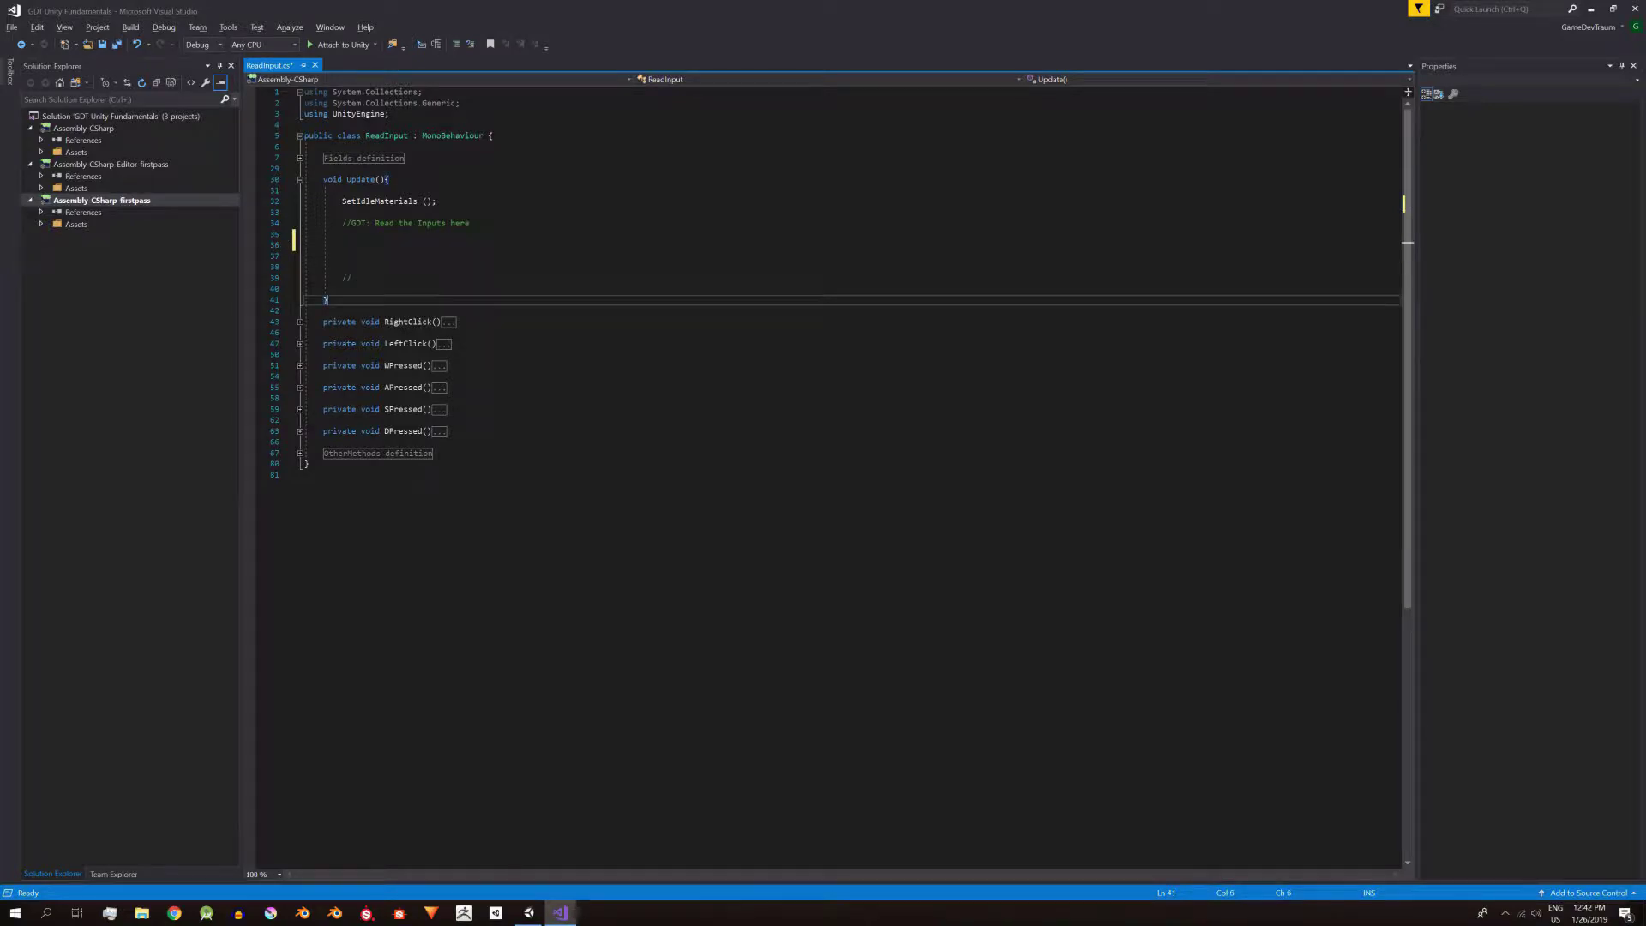
double_click(452, 136)
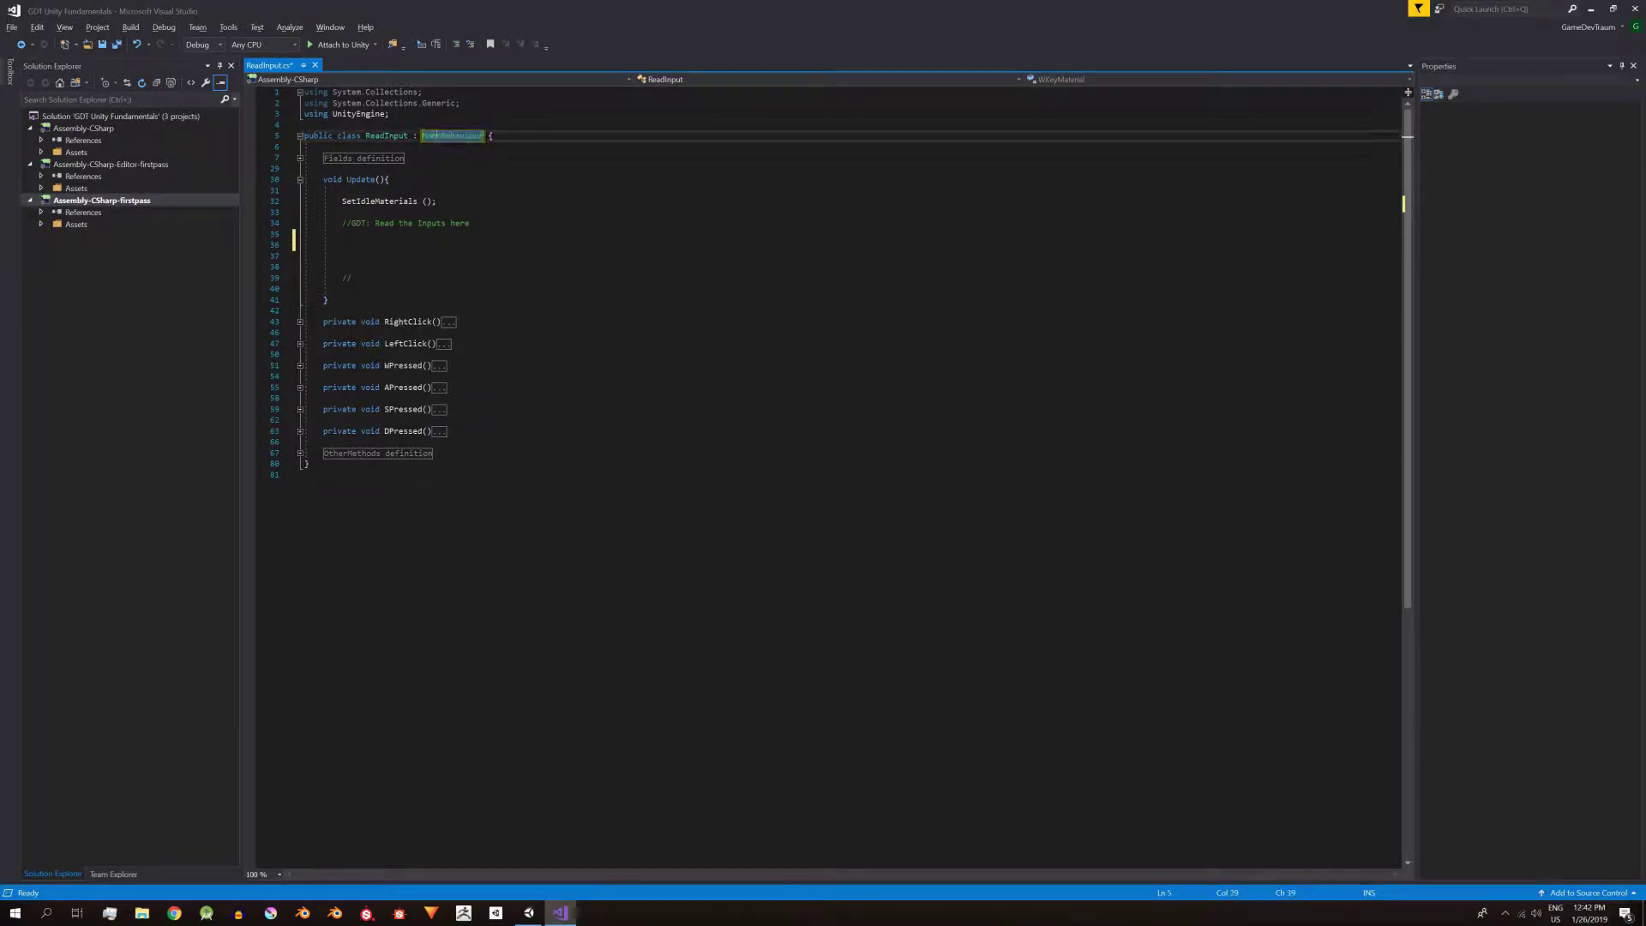
left_click(323, 168)
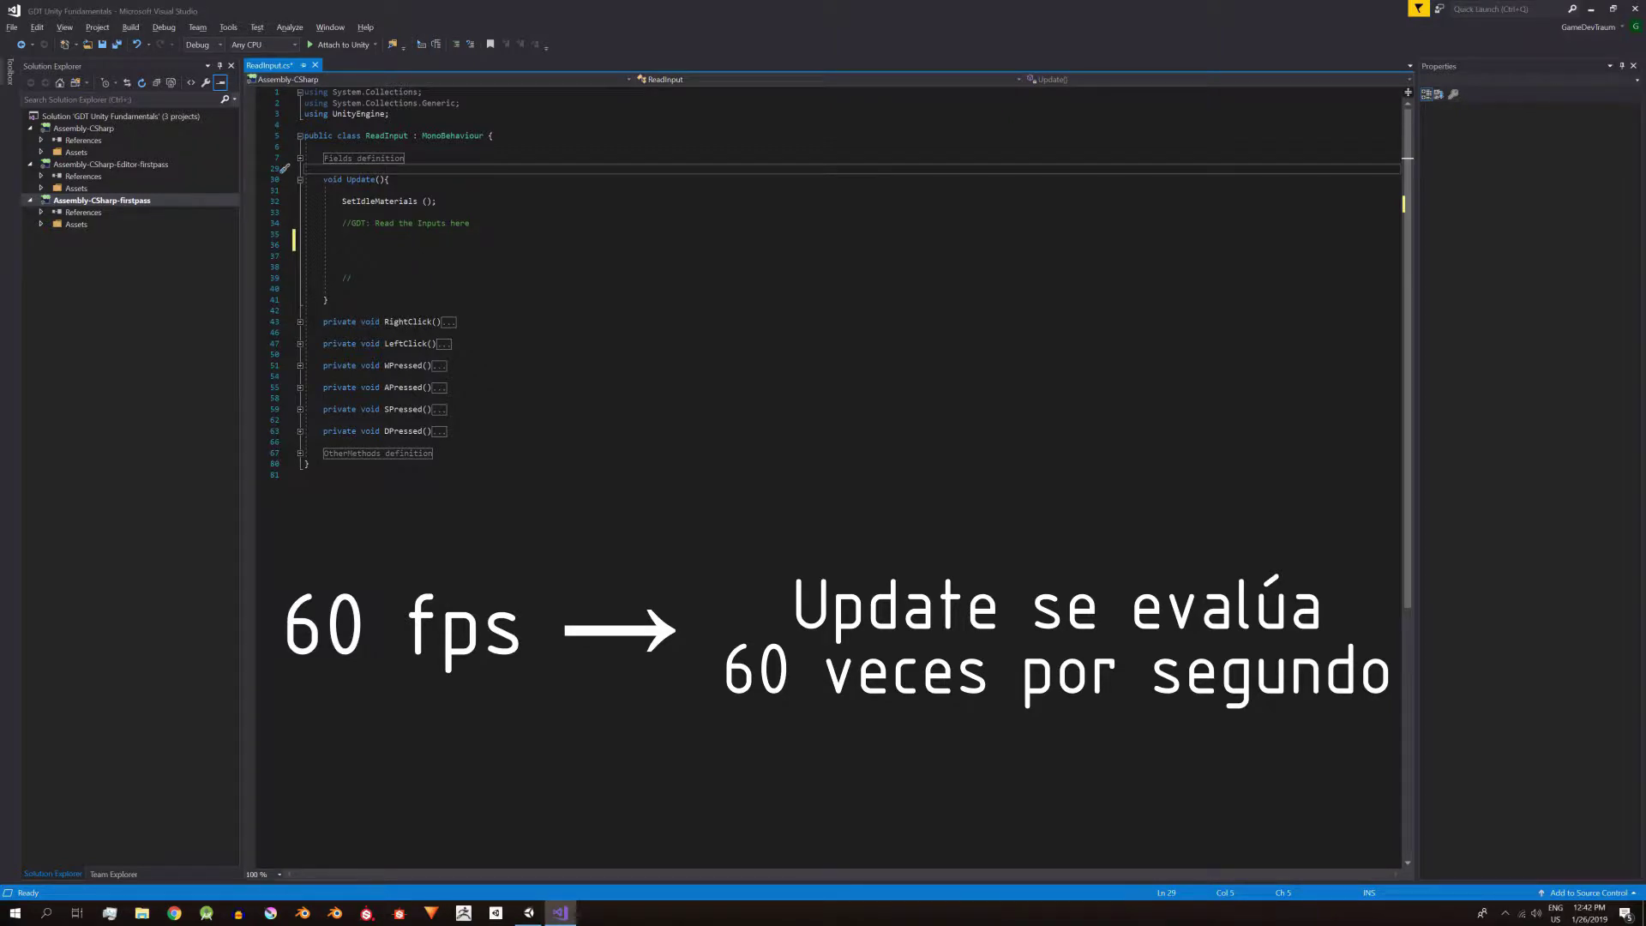
left_click(343, 245)
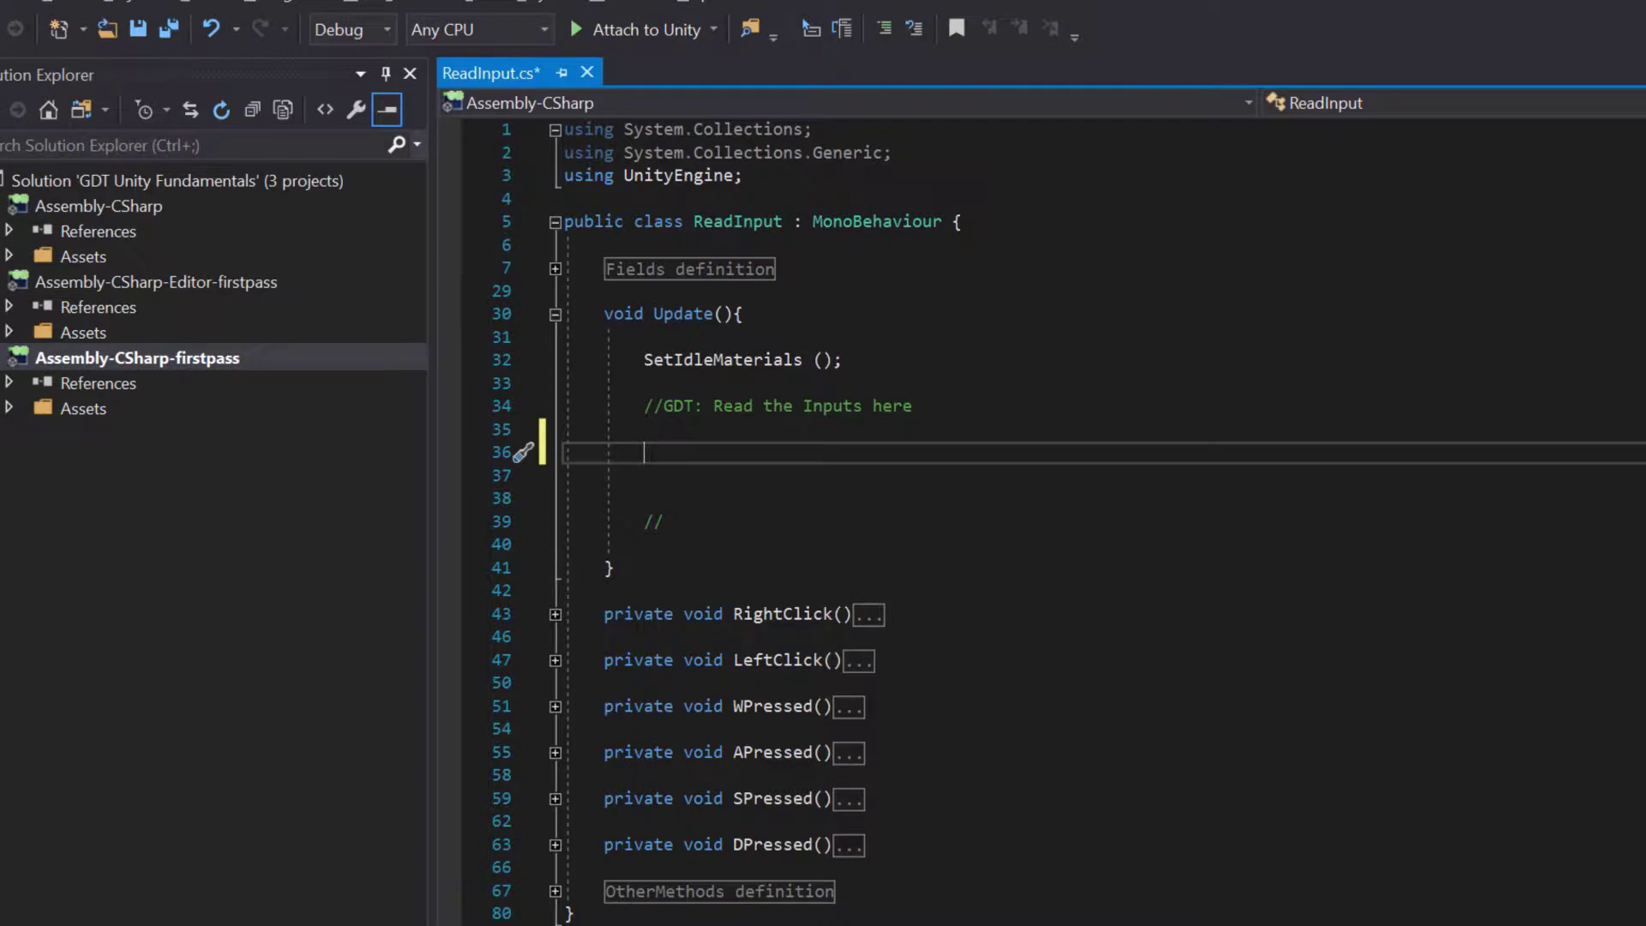
Step: Write the condition if (Input.GetKey(KeyCode.W)) in Update(), using IntelliSense completions
type("if(")
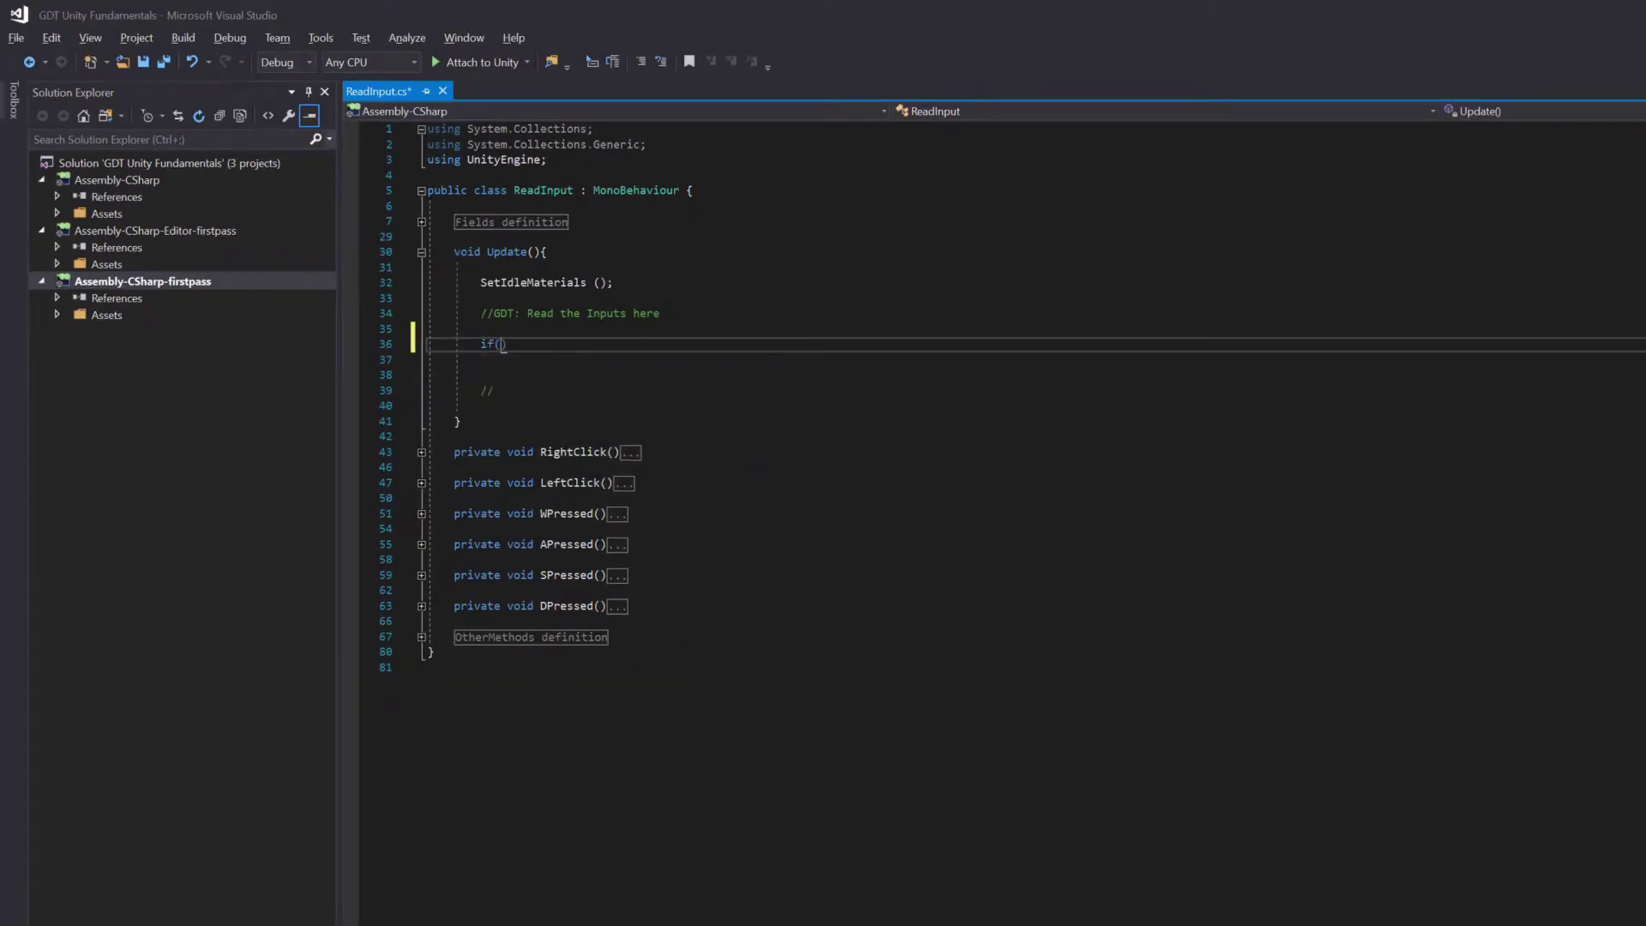
type("Input")
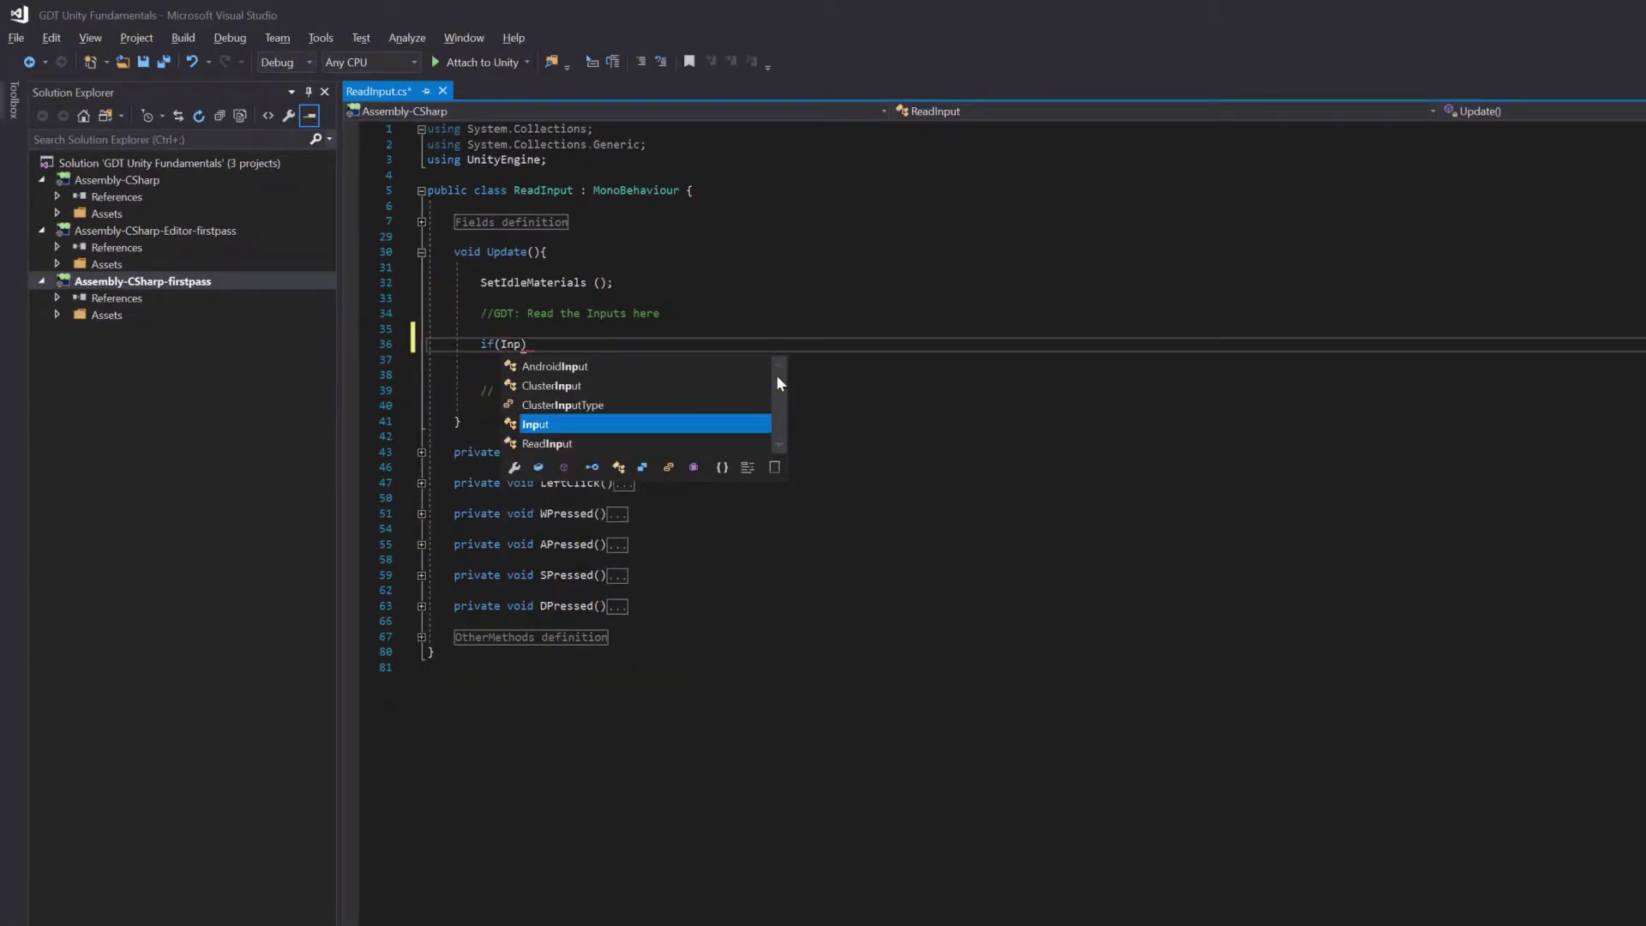
type(".GetK")
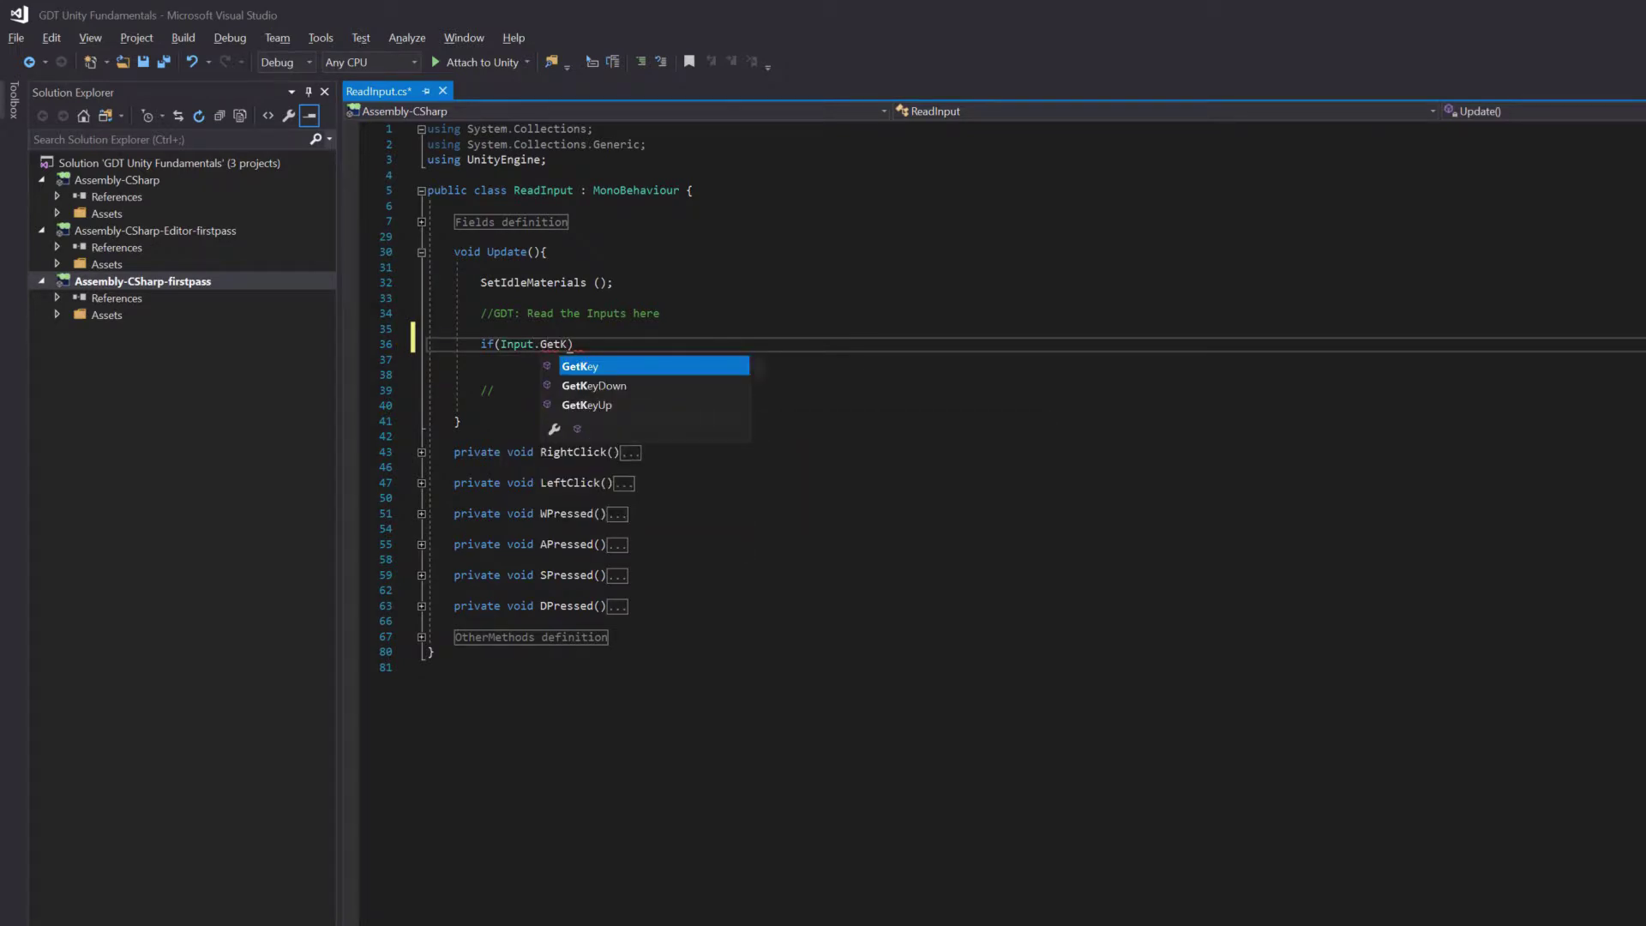
type("ey")
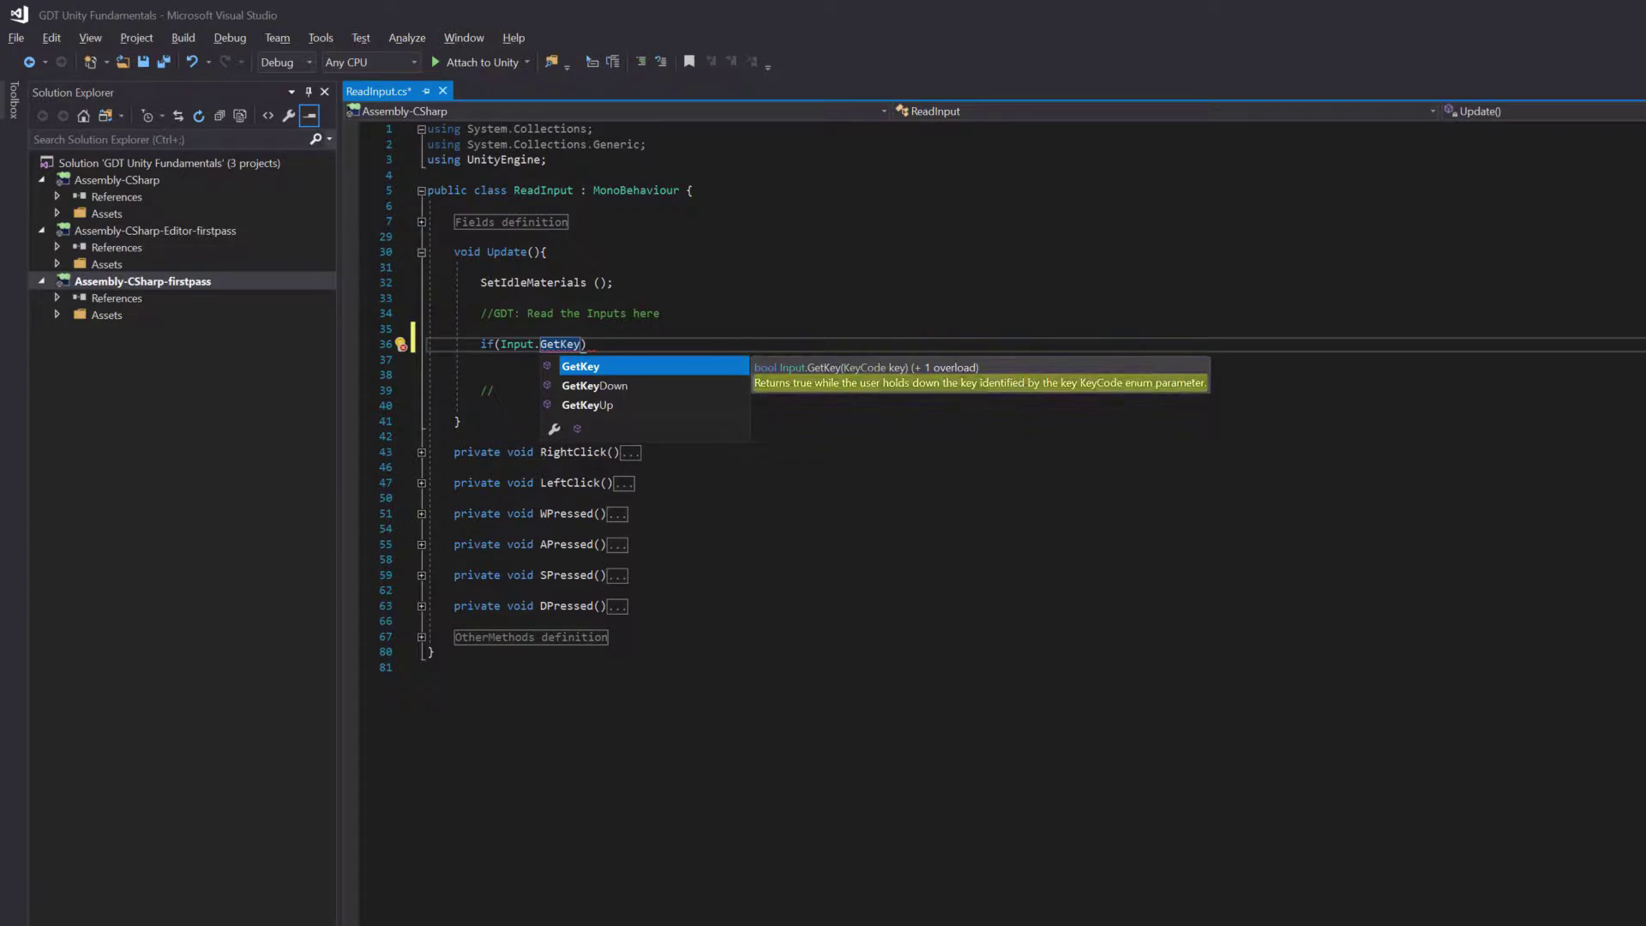
left_click(627, 387)
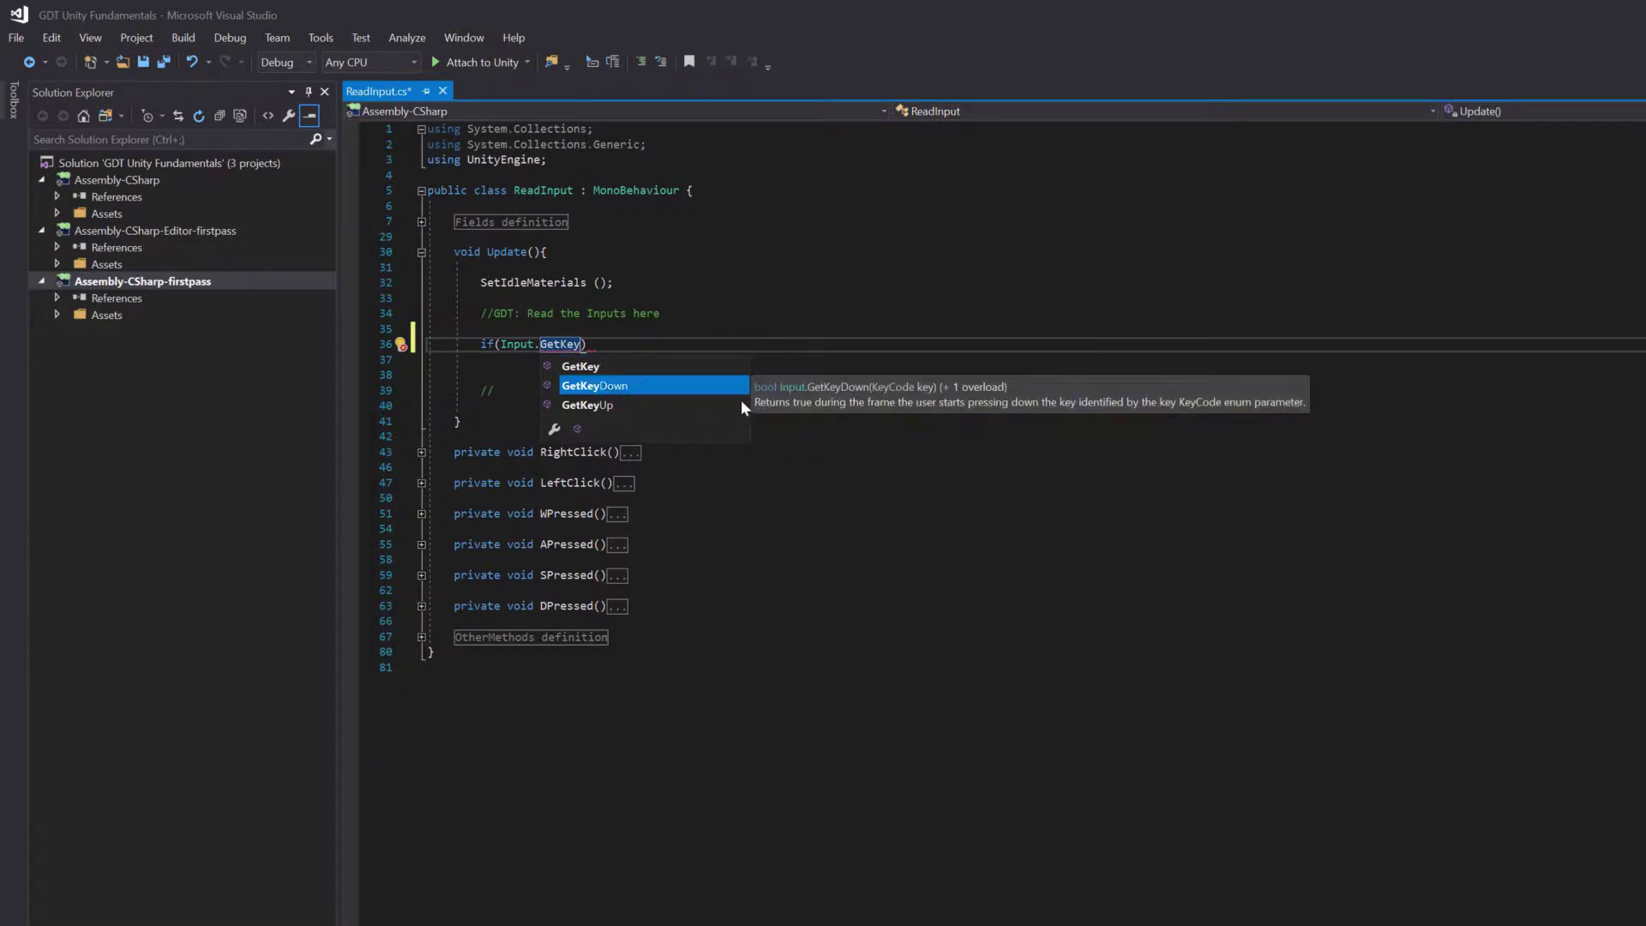
left_click(614, 404)
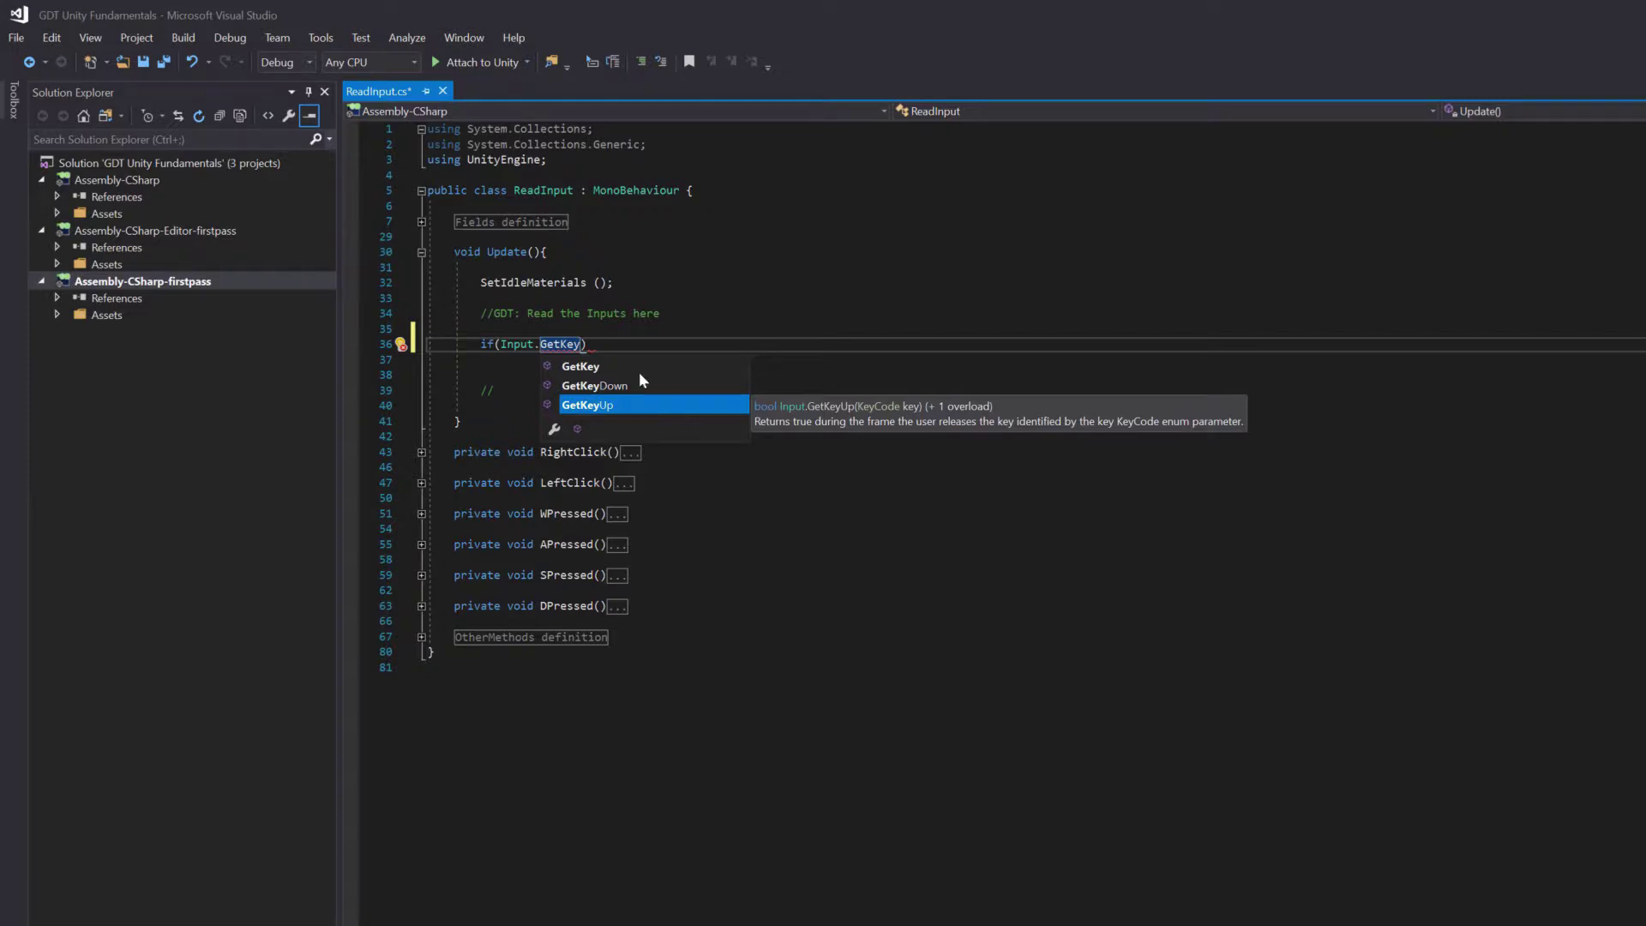
key("Escape")
type("(KeyC")
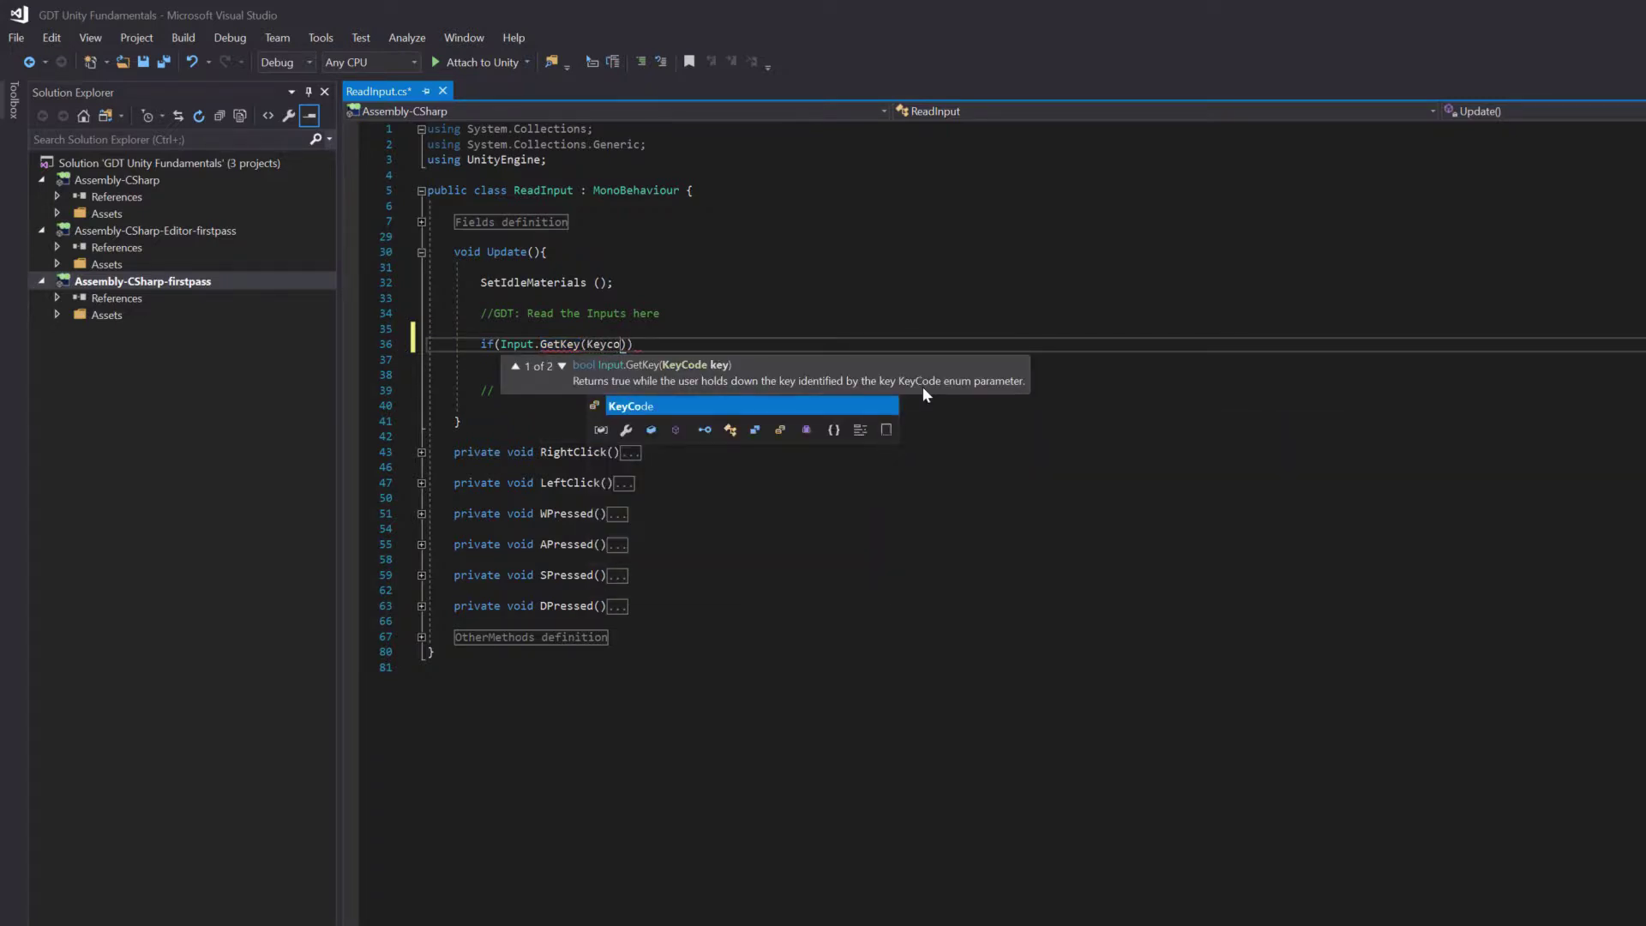
key("Tab")
type(".")
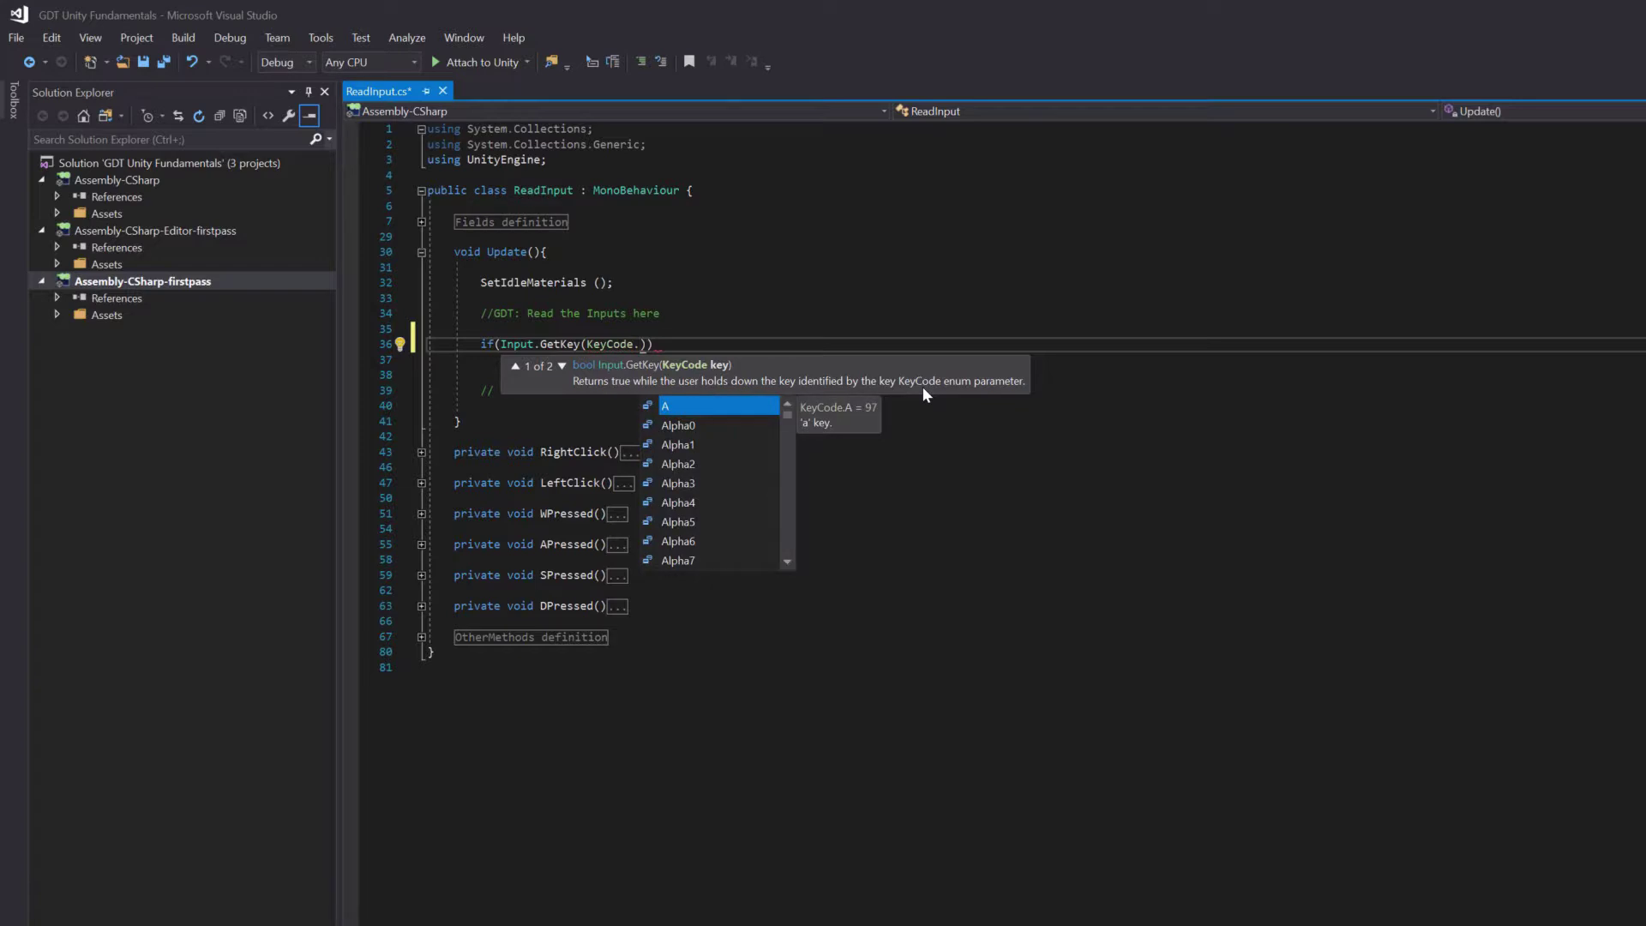
type("W")
key("Tab")
Step: Add a body calling WPressed(); under the W condition and save ReadInput.cs
key("End")
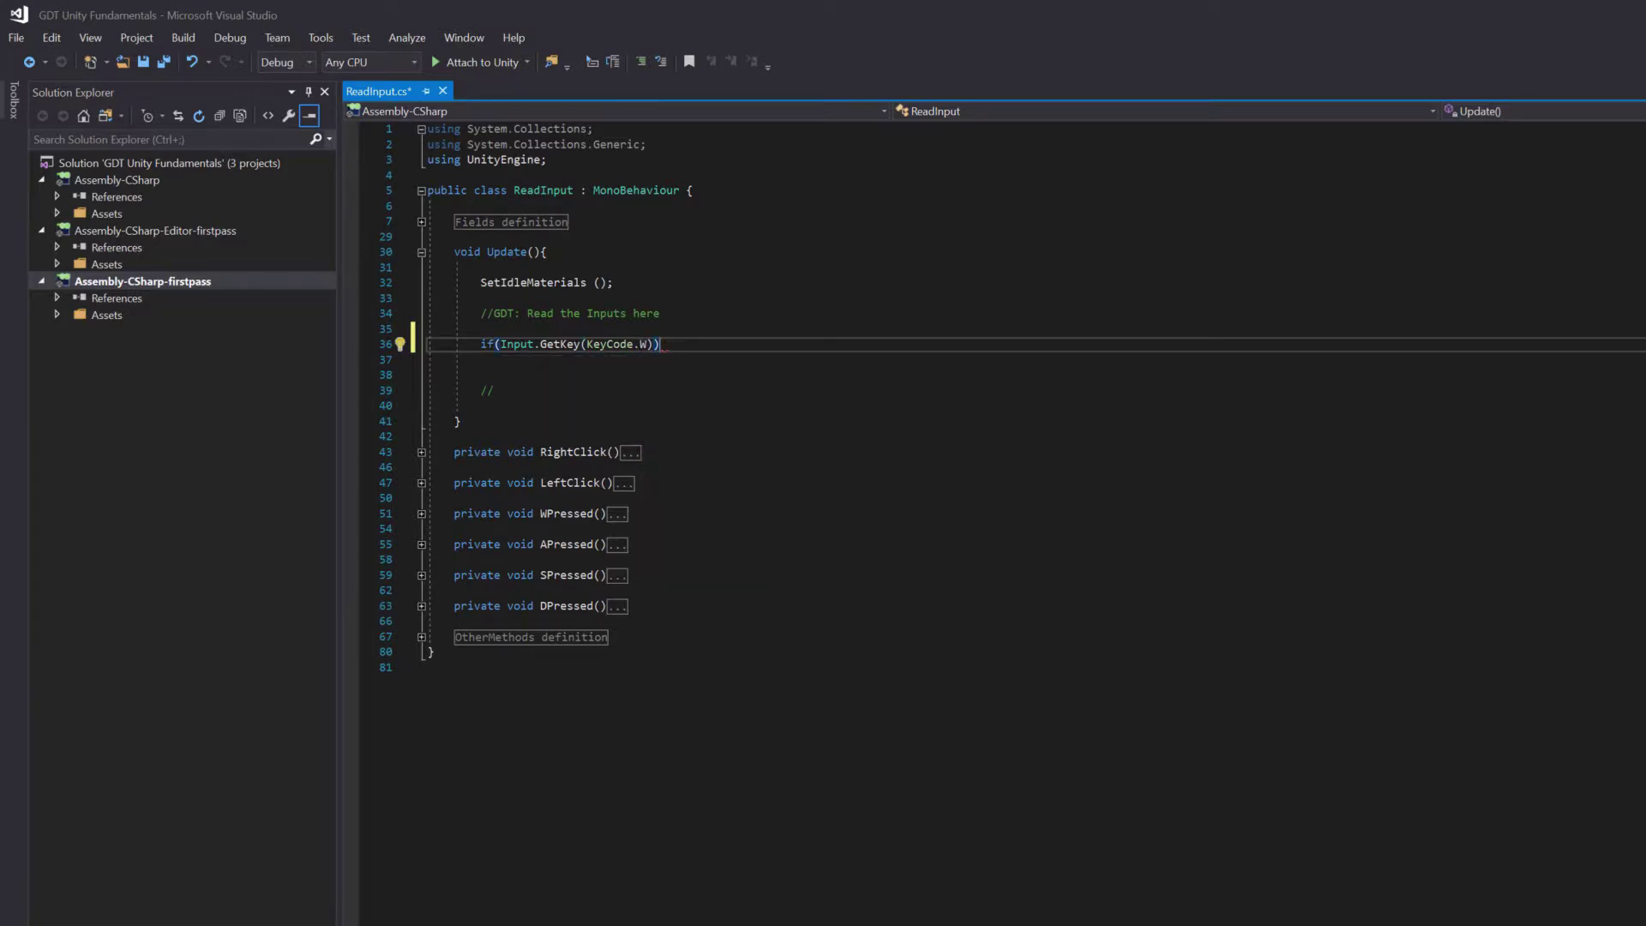
key("Return")
type("{")
key("Return")
type("WPre")
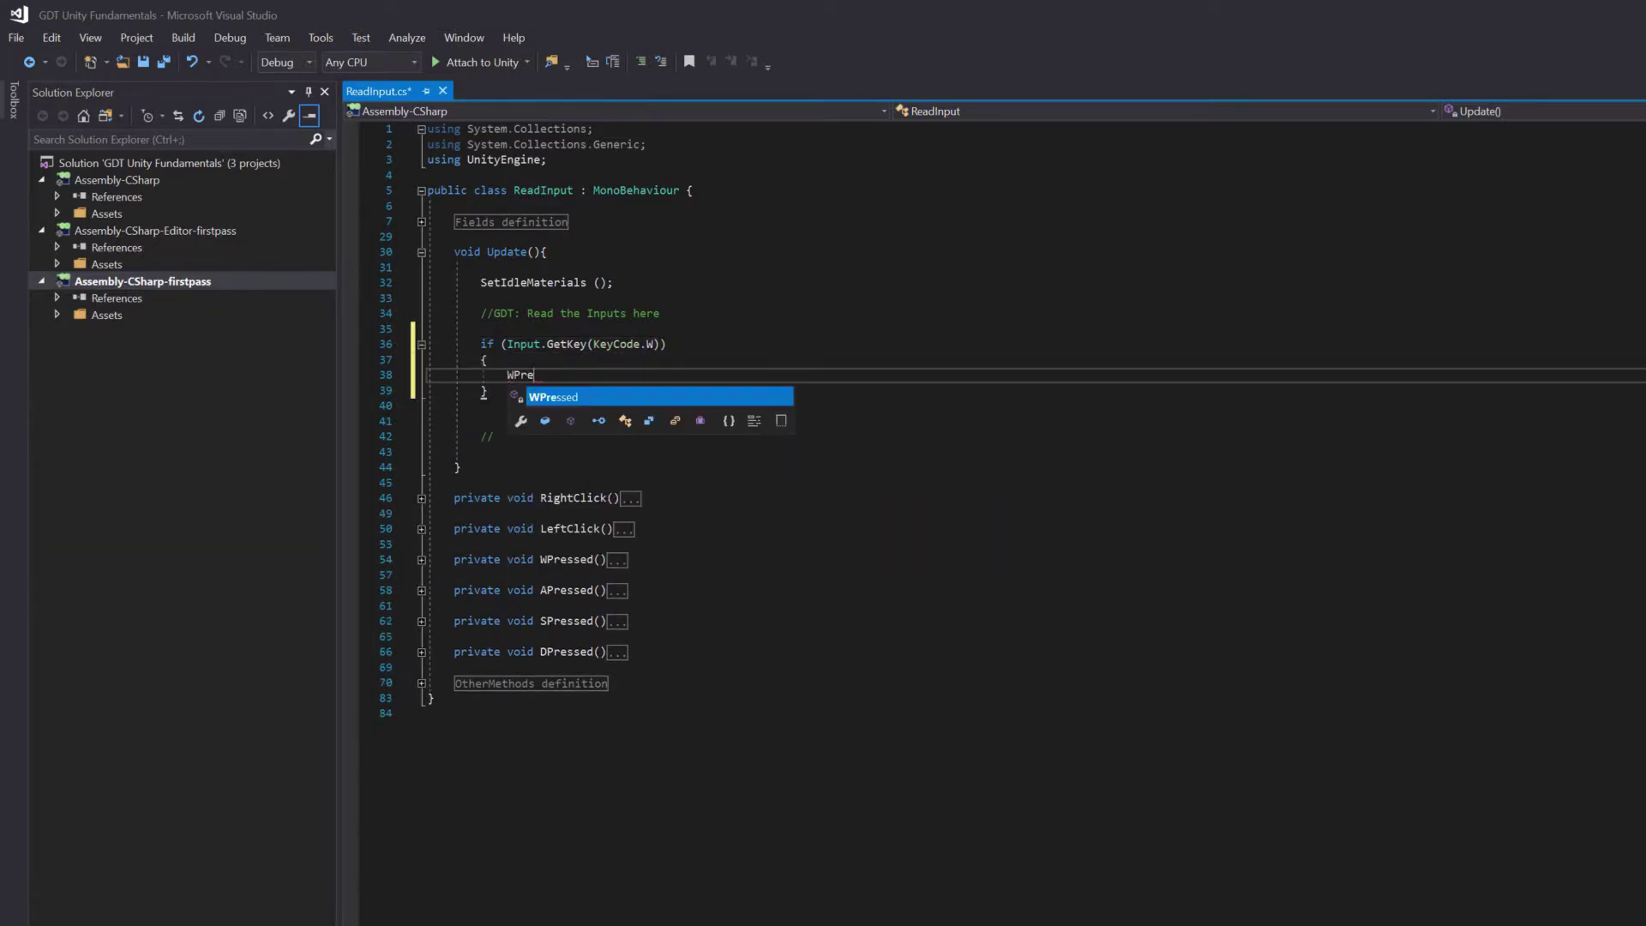
key("Tab")
type("();")
key("ctrl+s")
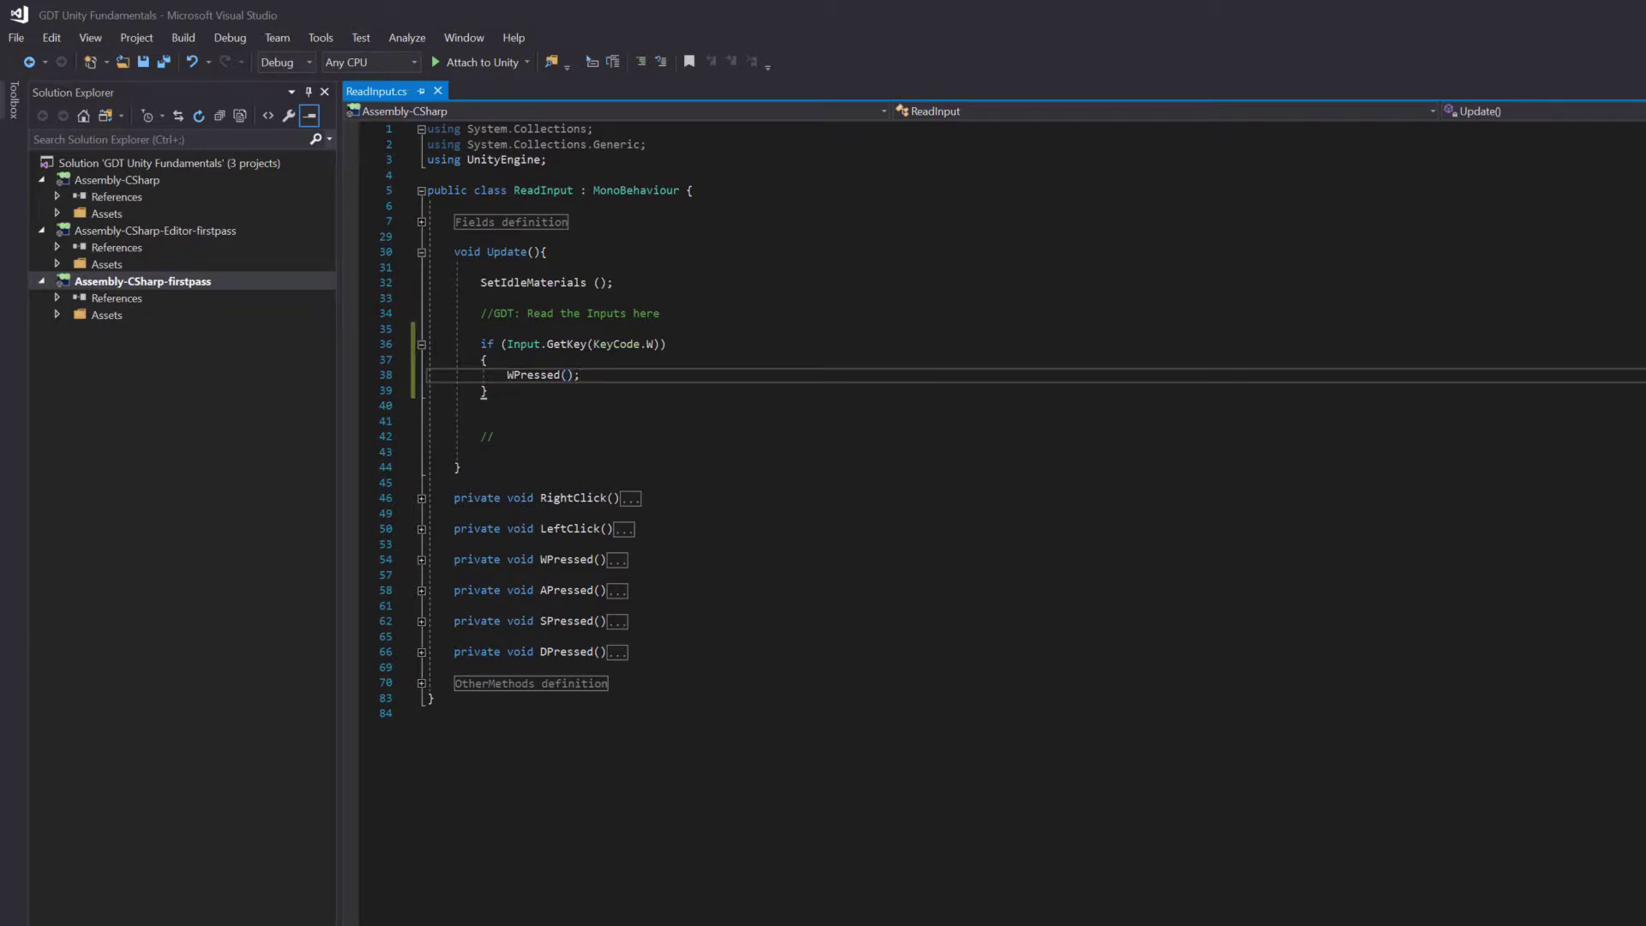
Step: Run the scene in Unity Play mode to try the W key, then return to Visual Studio
left_click(563, 559)
left_click(532, 375)
left_click(580, 375)
key("alt+Tab")
key("ctrl+p")
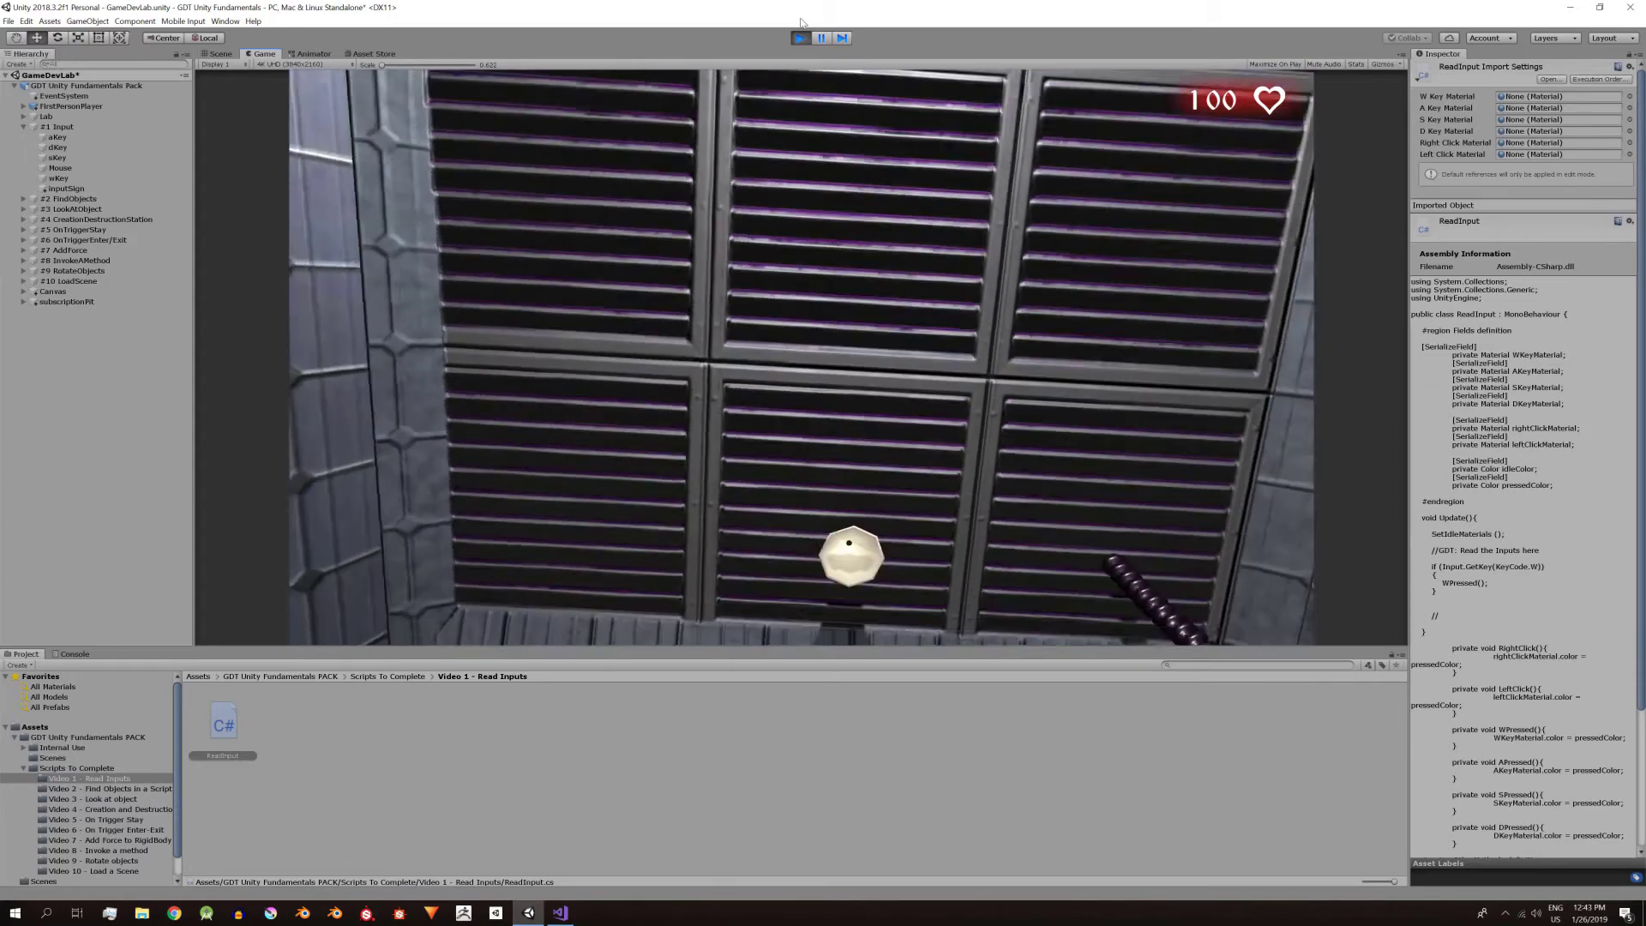
key("alt+Tab")
Step: Paste three copies of the W if-block and change their keys to A, S and D
left_click(343, 289)
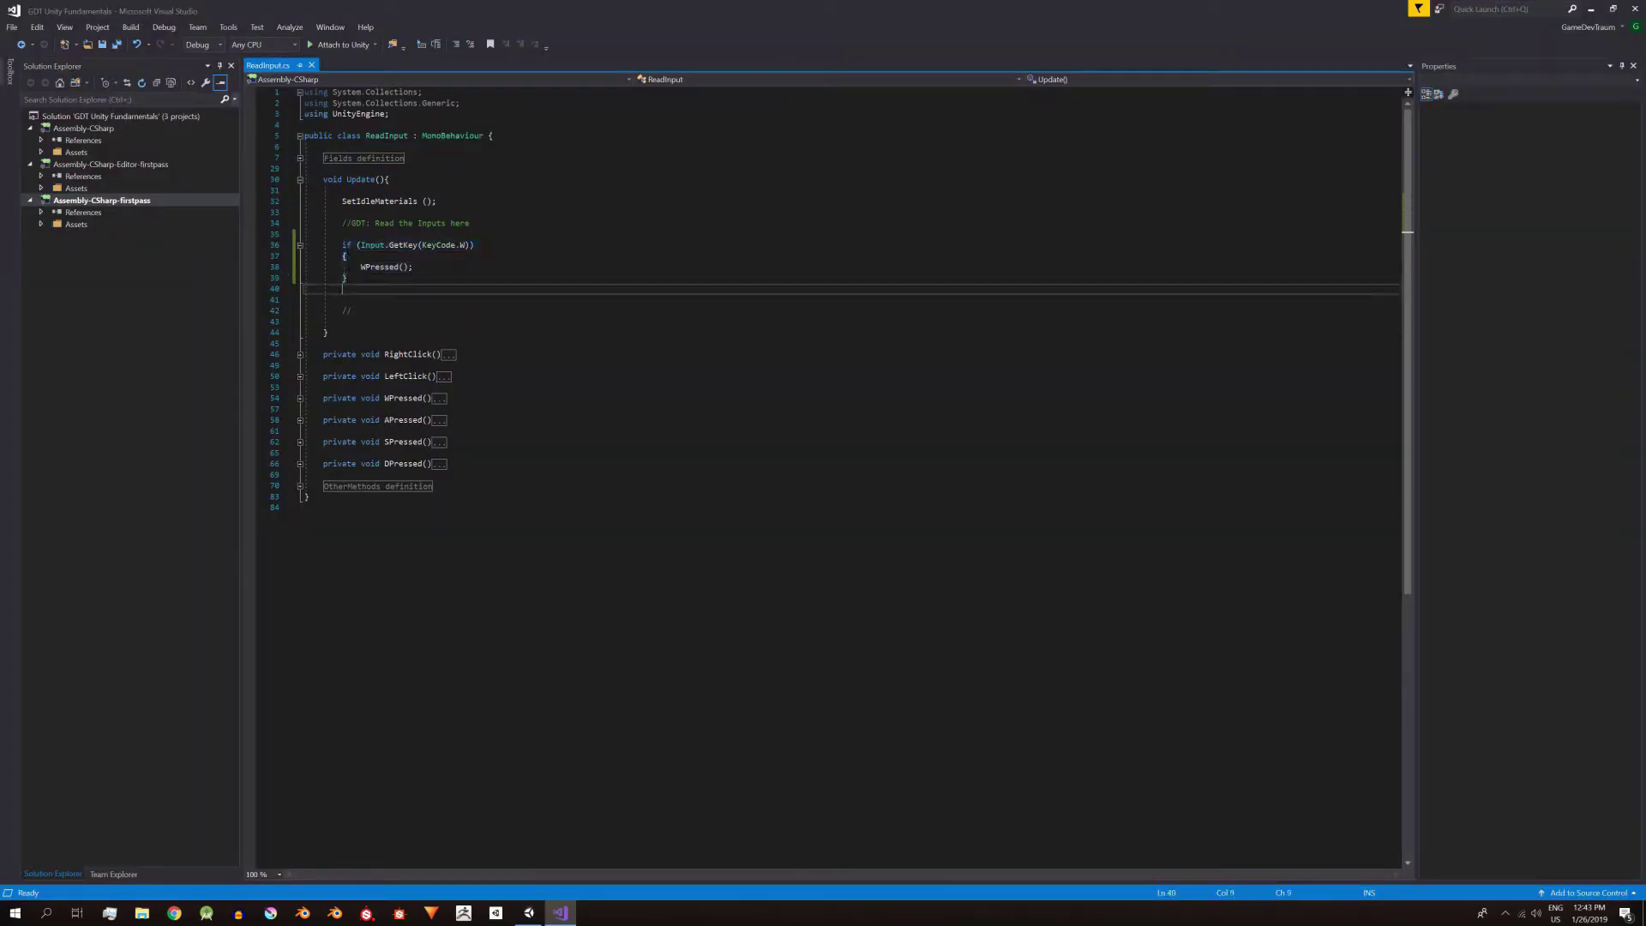
key("ctrl+v")
key("ctrl+v")
type("if (Input.GetKey(KeyCode.W))         {             WPressed();         }")
double_click(463, 289)
type("A")
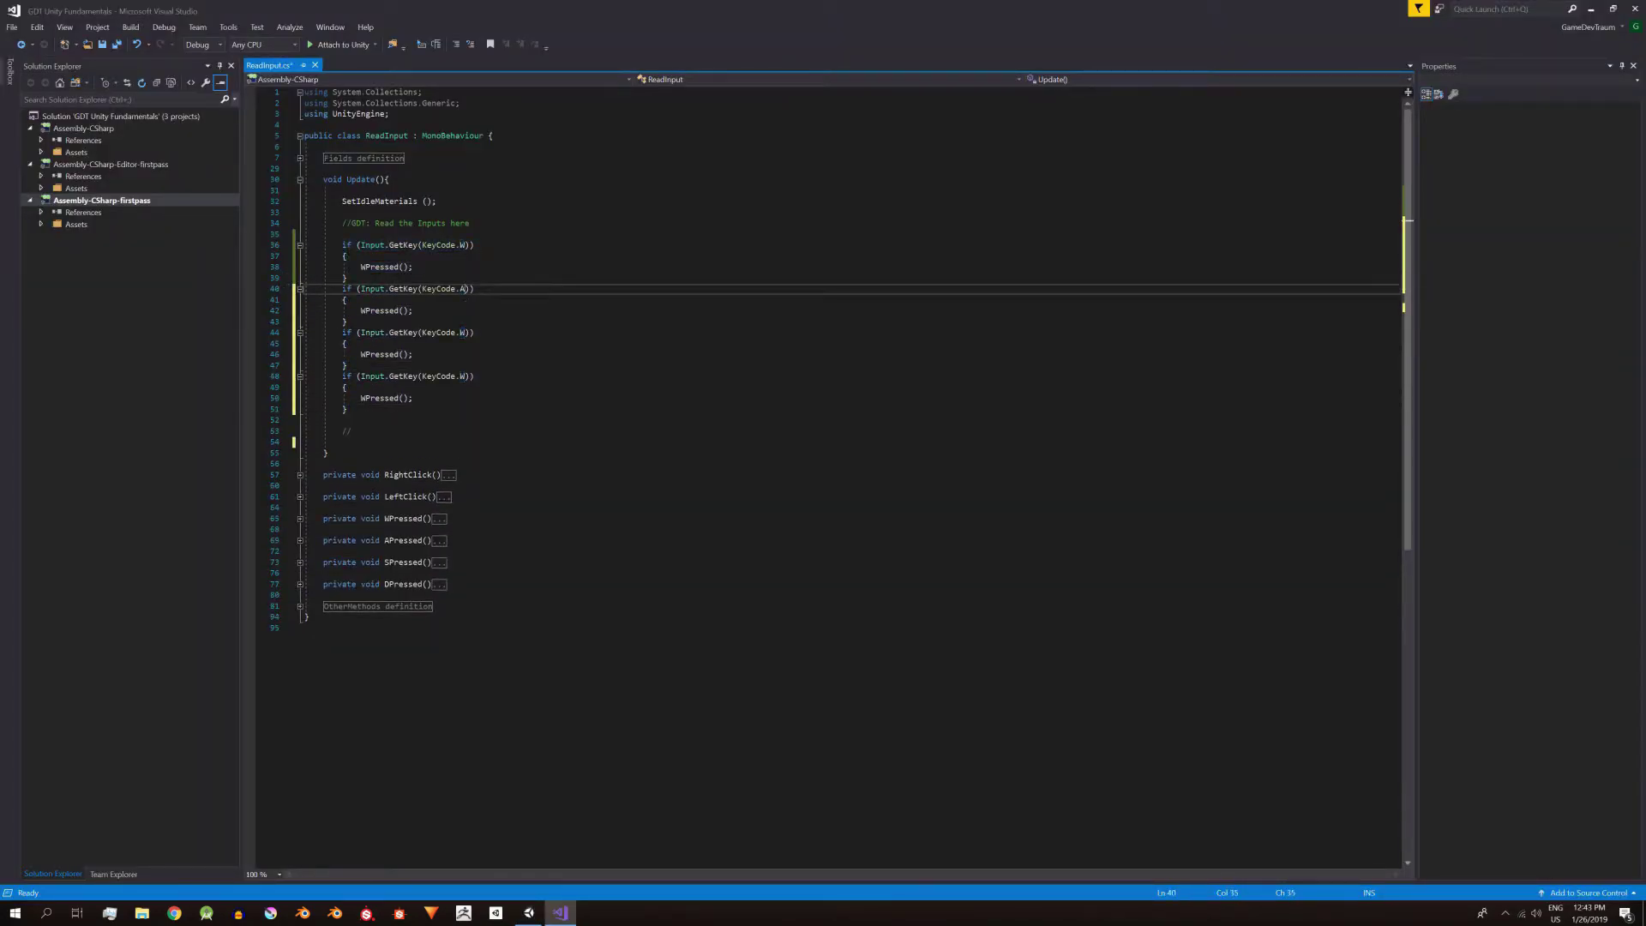
double_click(463, 333)
type("S")
double_click(463, 377)
type("D")
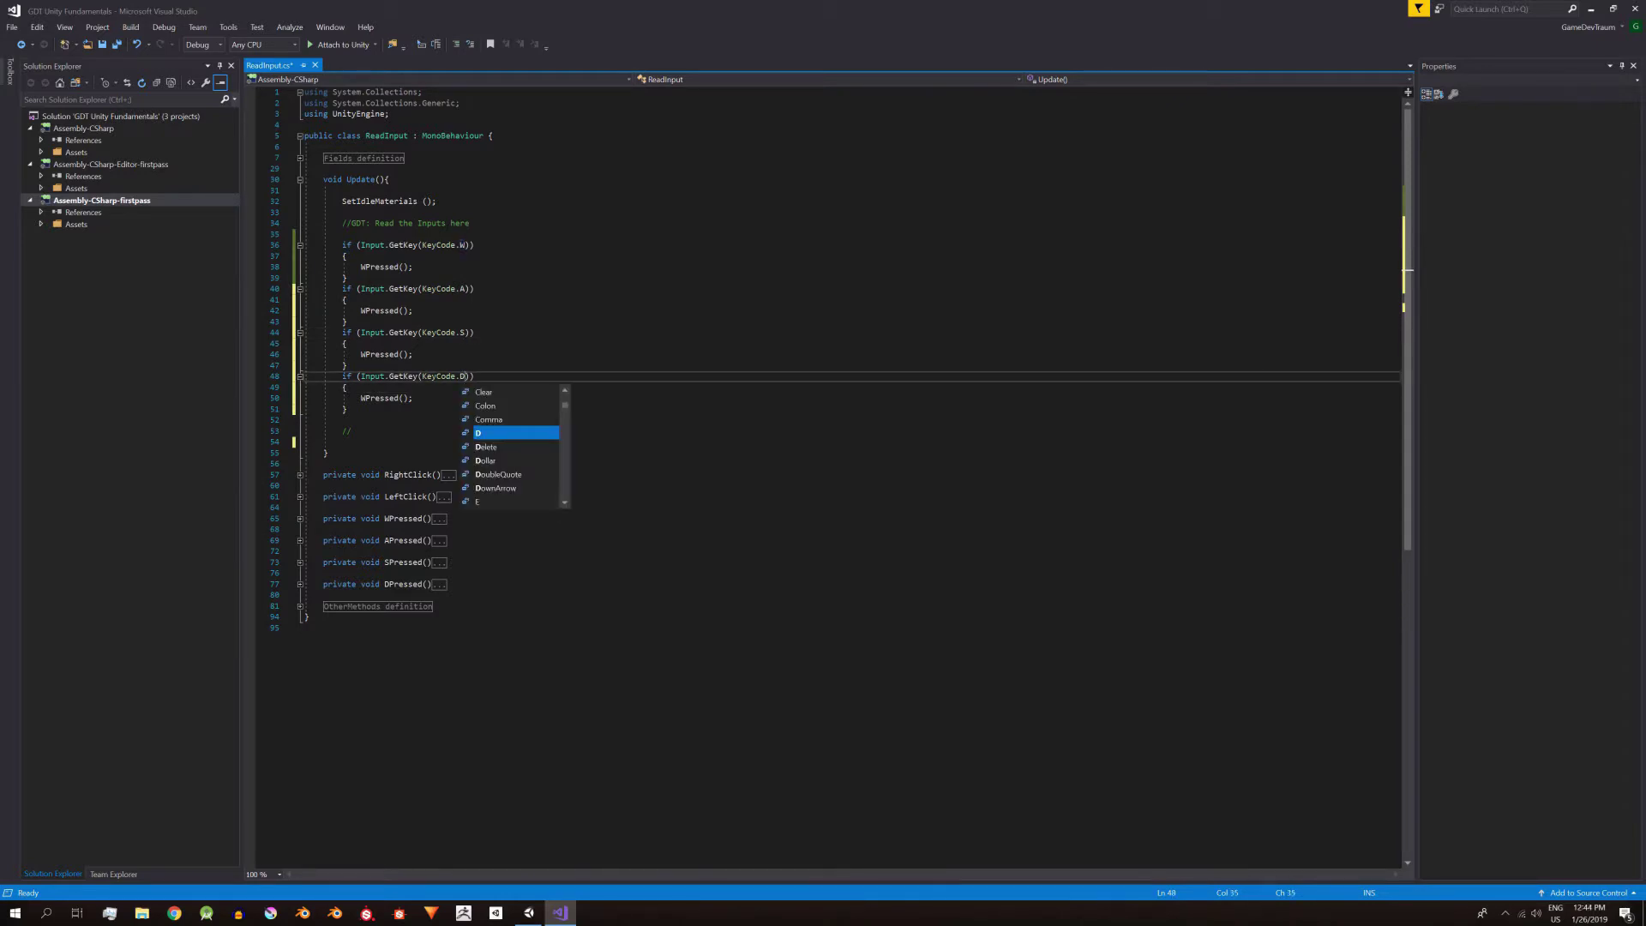
Step: Change the copied calls to APressed(), SPressed() and DPressed()
double_click(377, 310)
type("APressed")
double_click(377, 354)
type("SPressed")
double_click(377, 398)
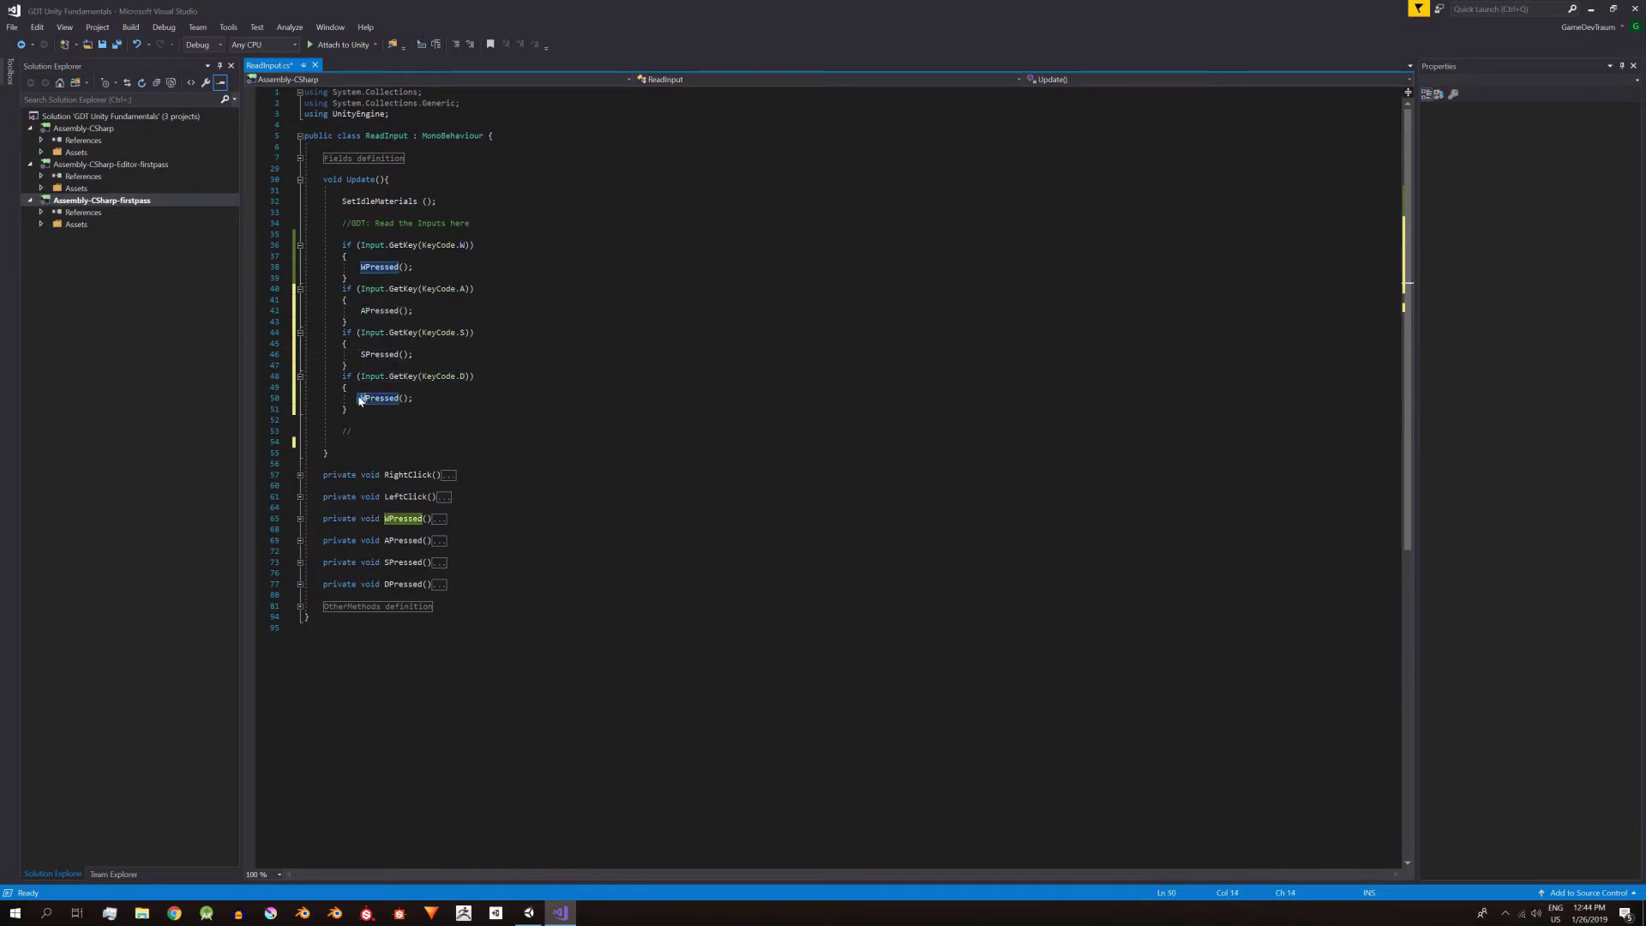
left_click(363, 400)
key("BackSpace")
type("D")
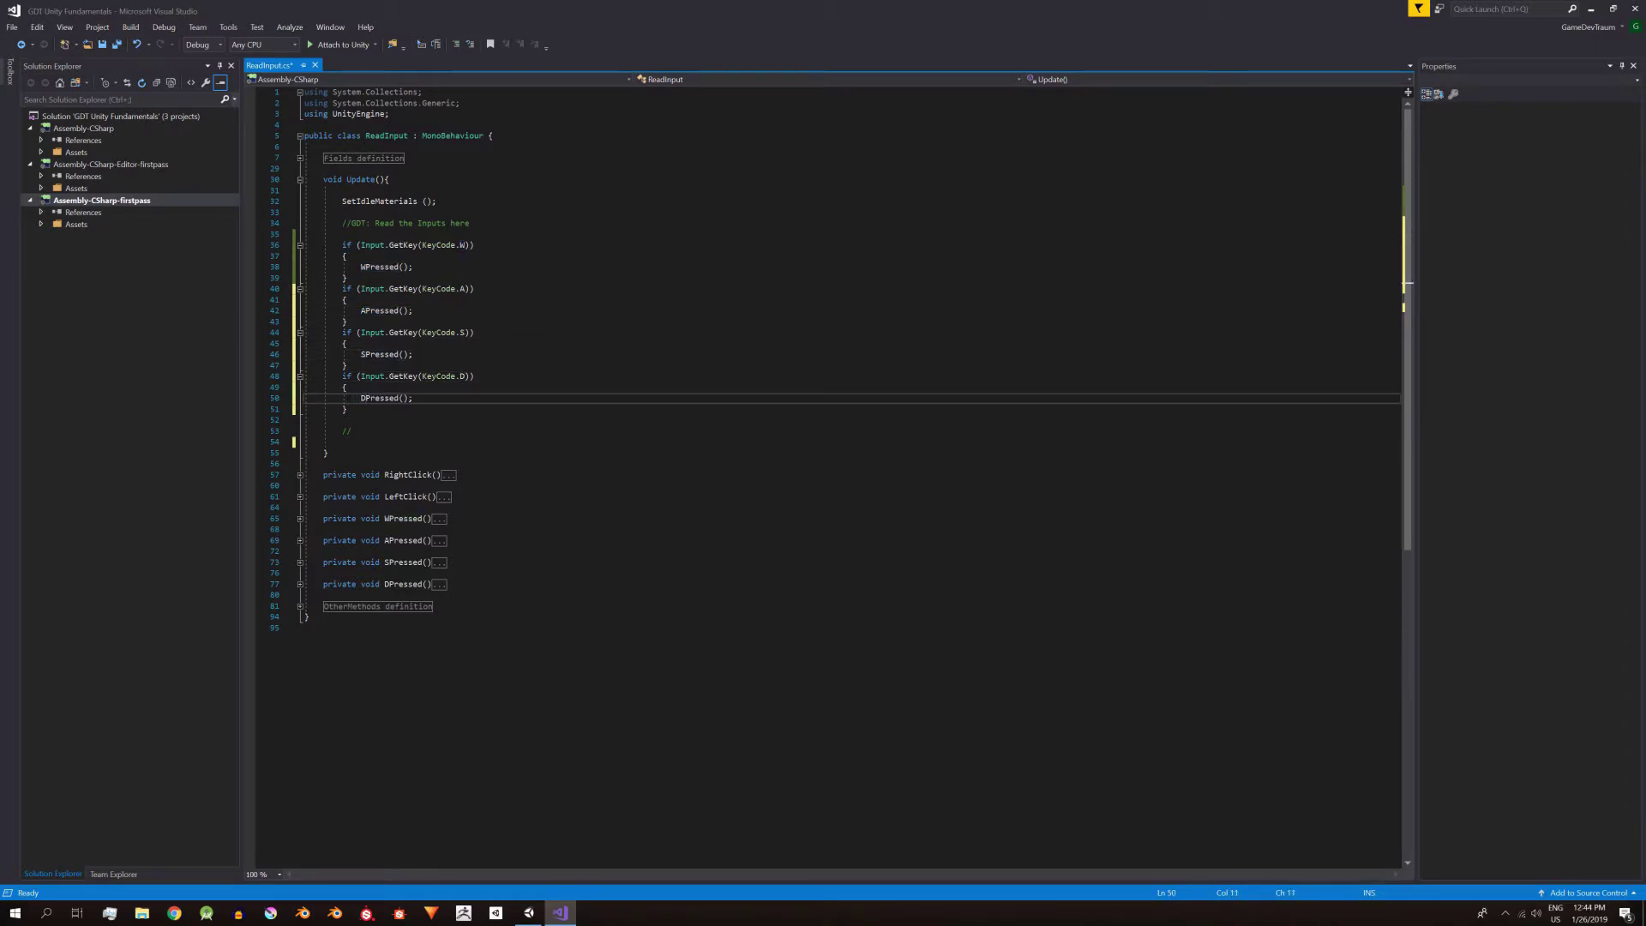
key("Down")
Step: Add an if (Input.GetMouseButton(0)) block calling LeftClick(); and save
key("Return")
key("Return")
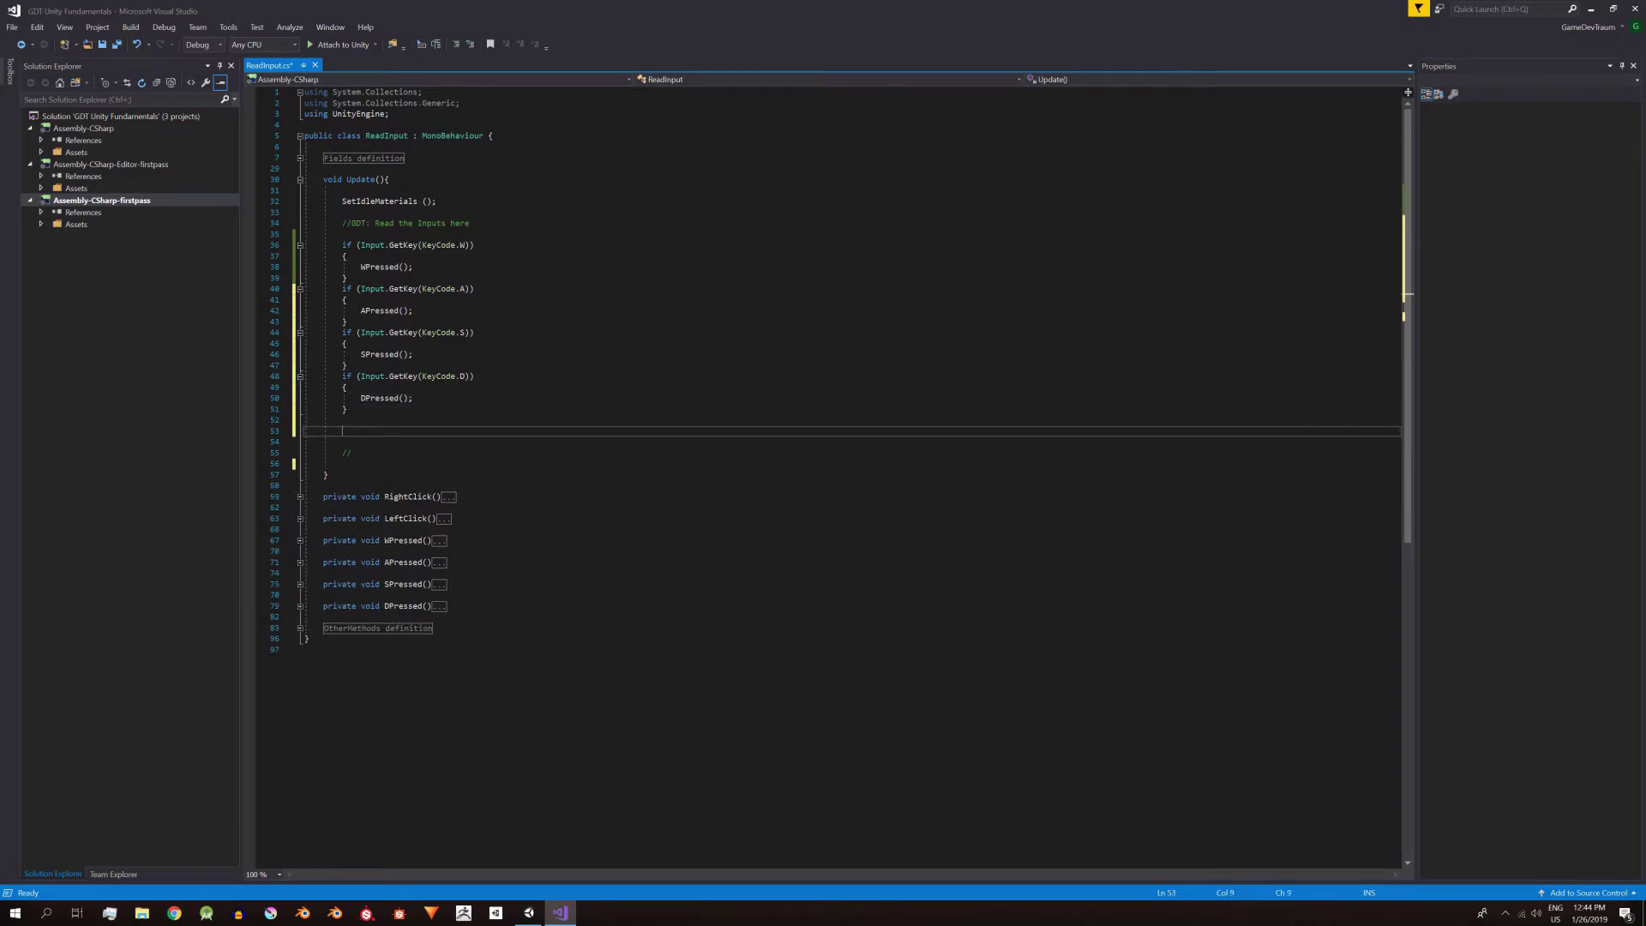
type("if(")
type("Input.GetMous")
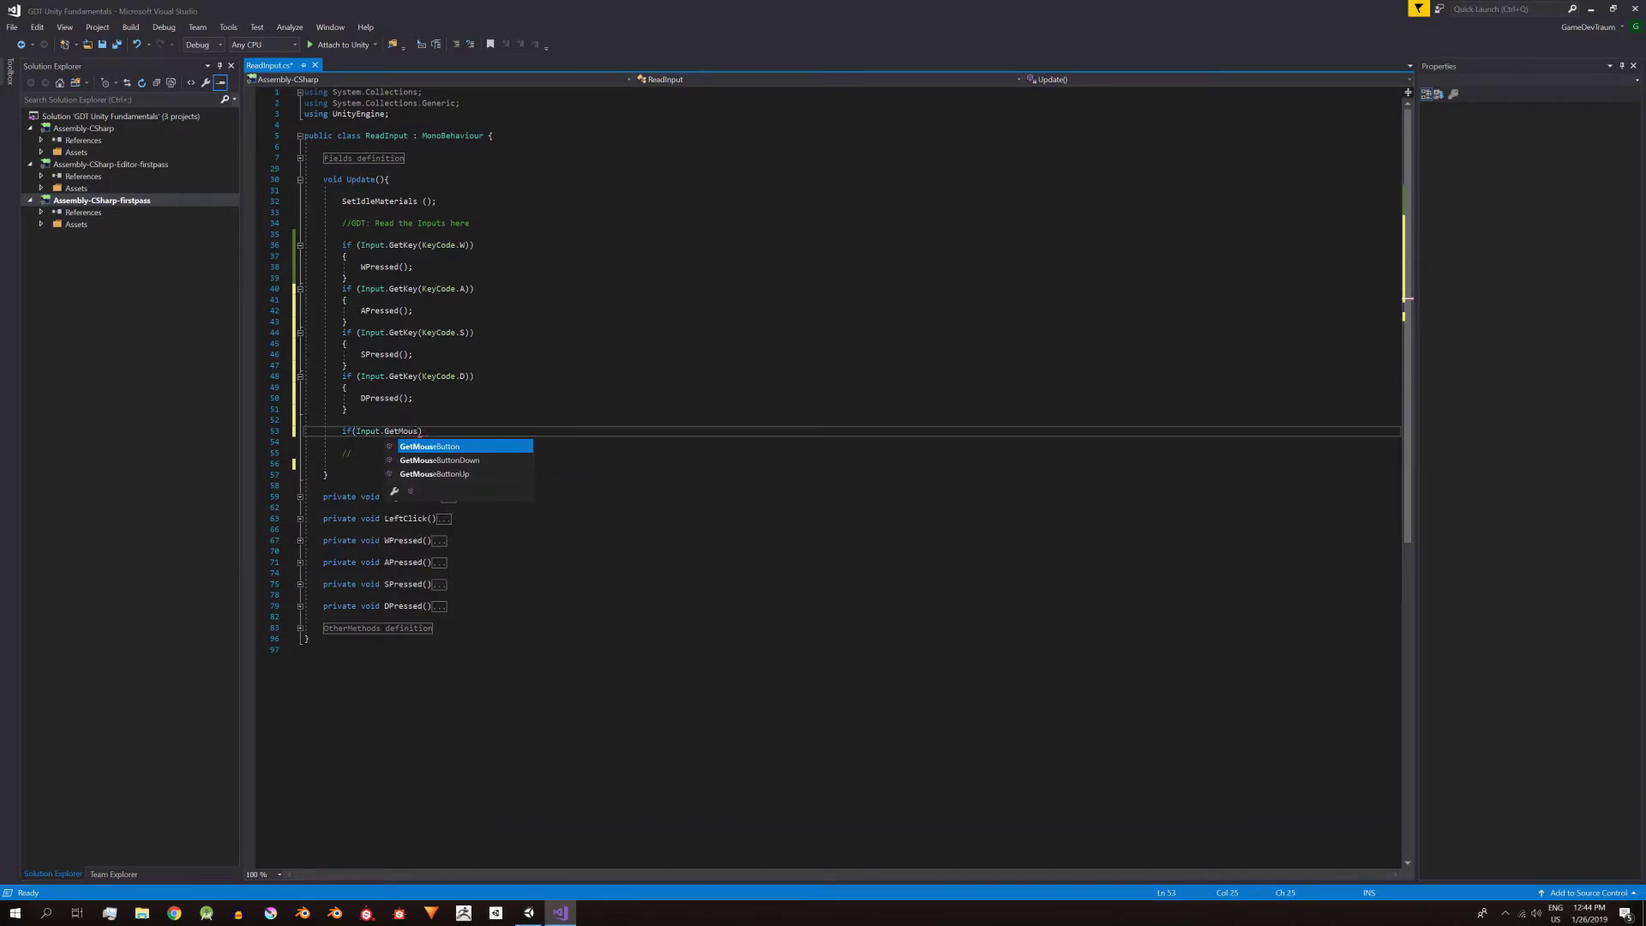
key("Down")
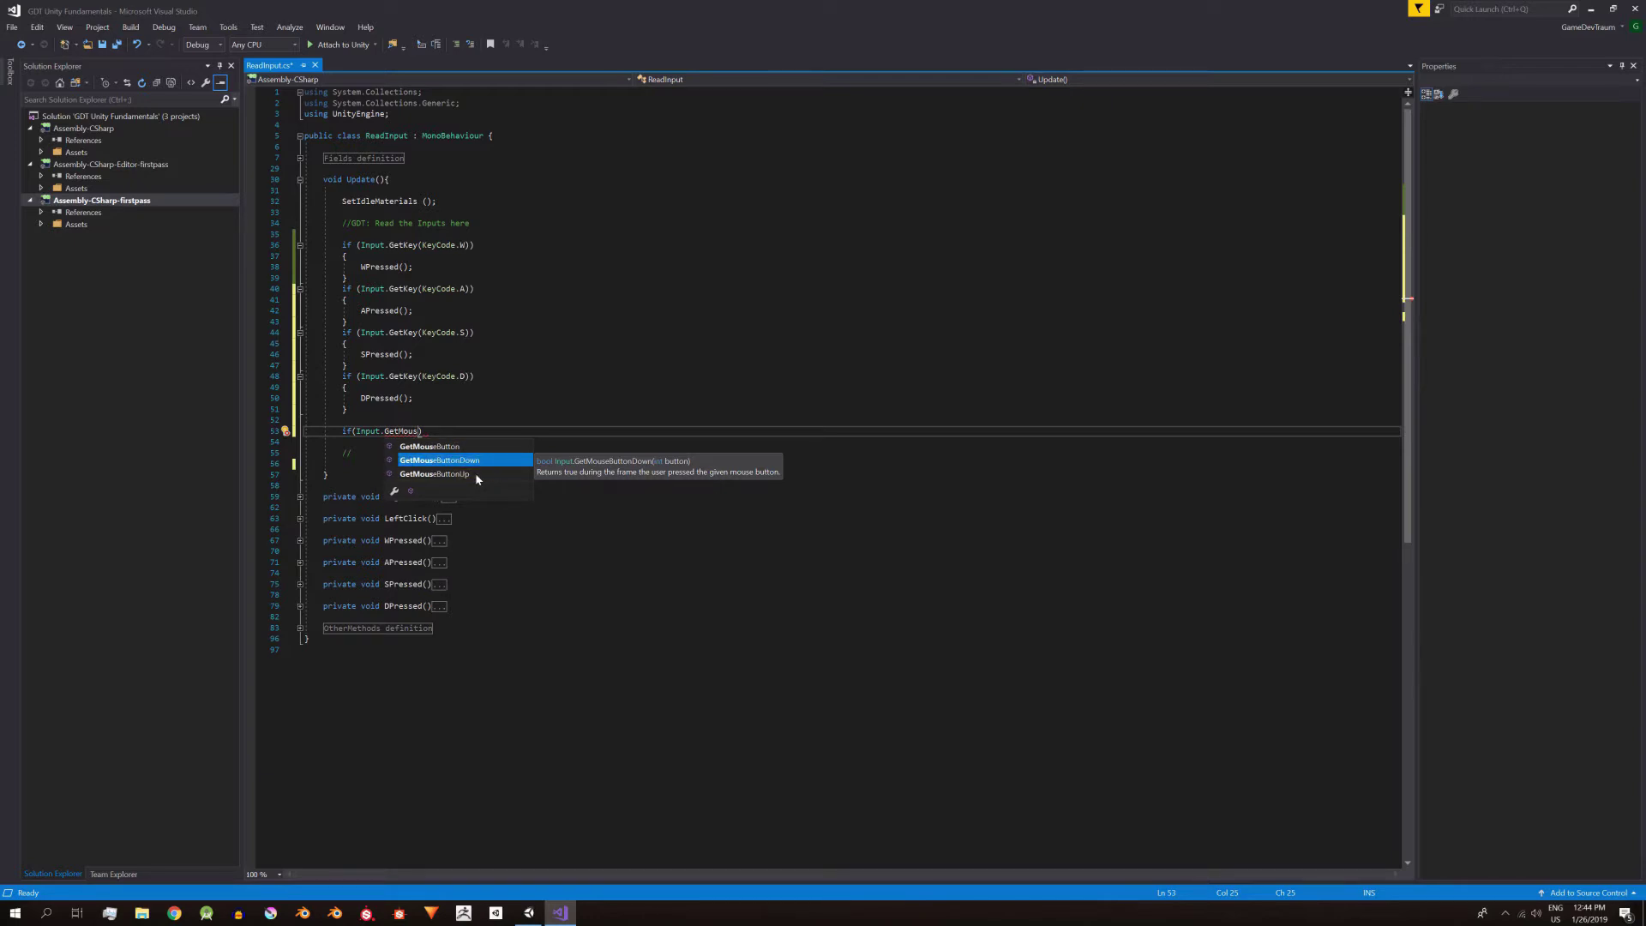
left_click(478, 475)
type("eButton(")
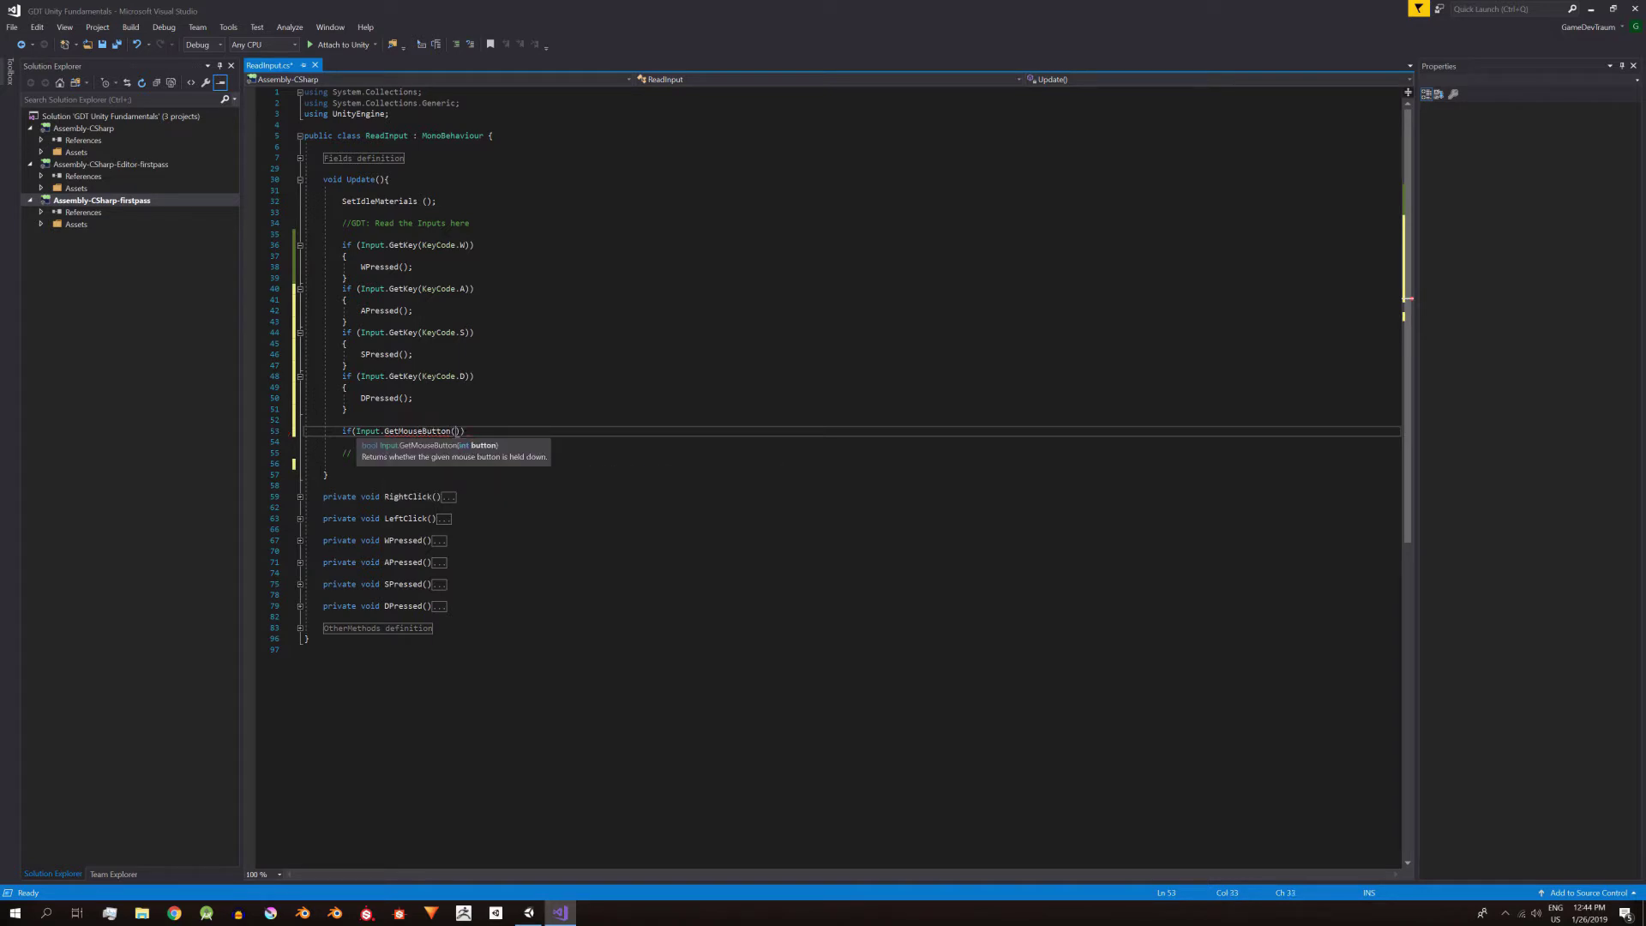
type("0)")
key("Return")
type("{")
key("Return")
type("le")
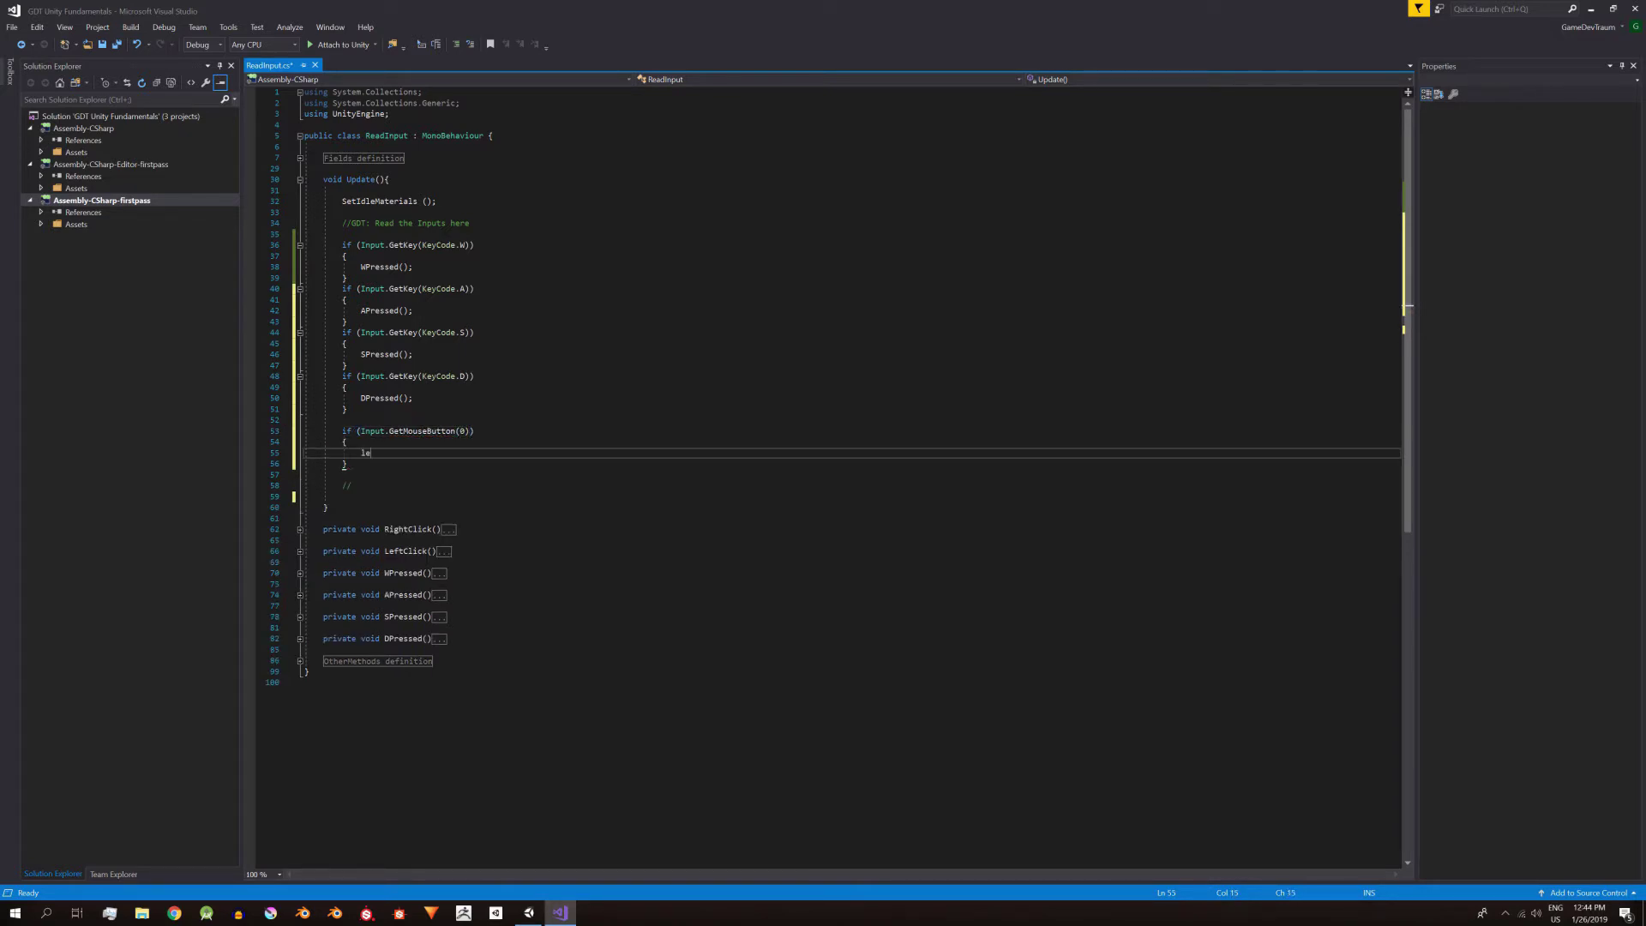
type("ftC")
key("Up")
key("Tab")
type("();")
key("ctrl+s")
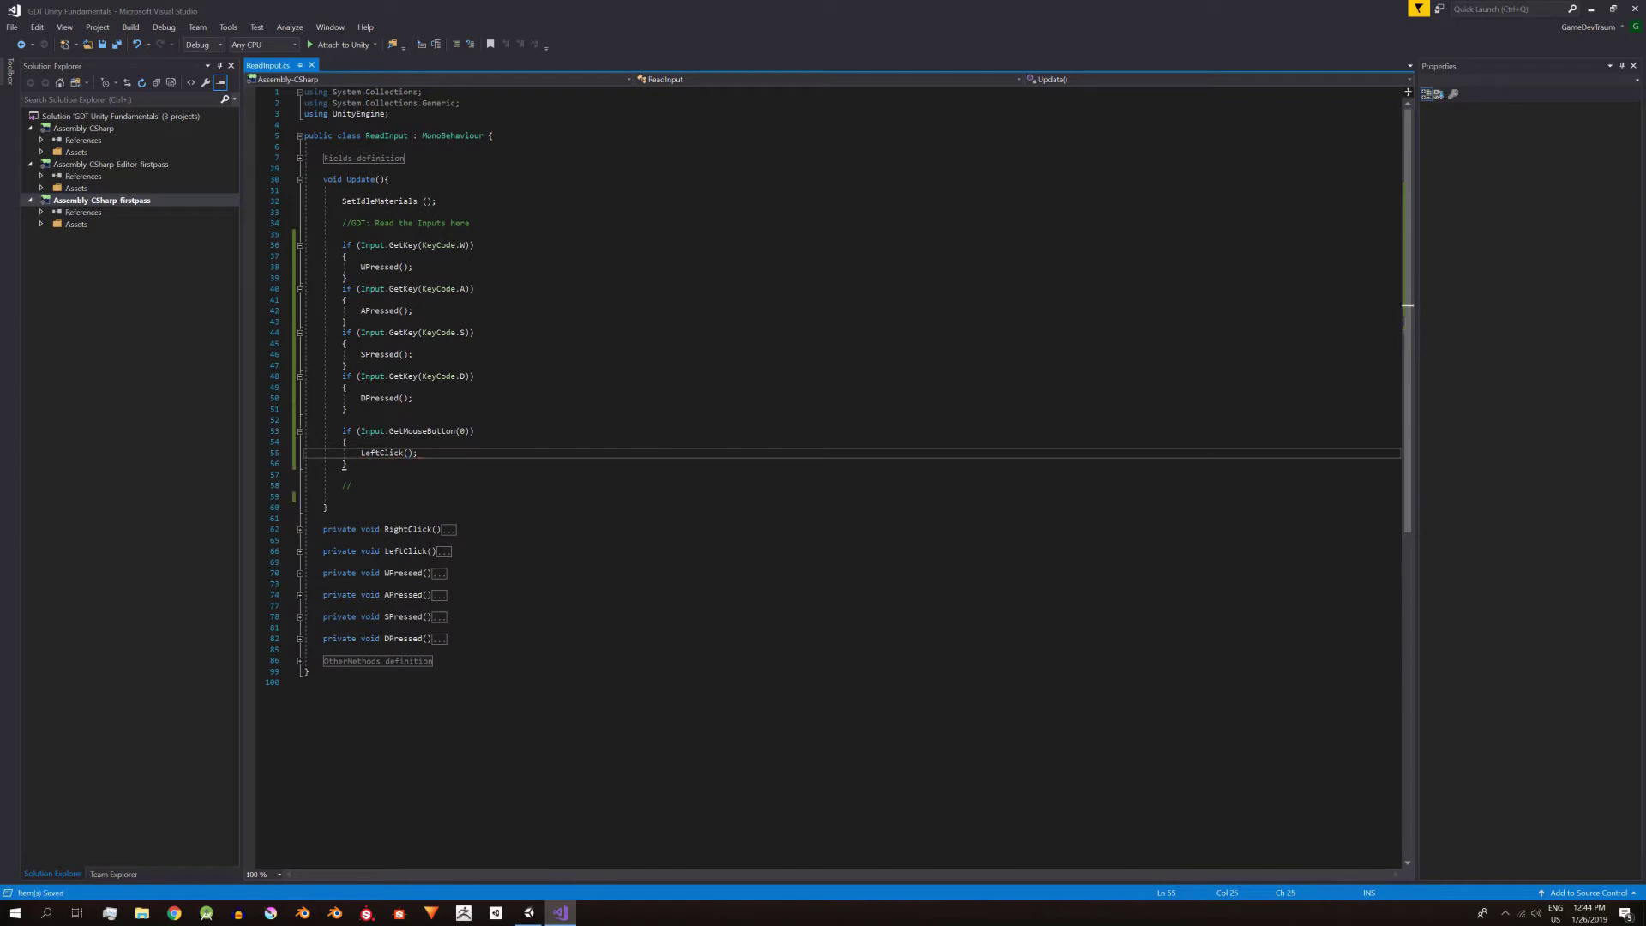
Step: Duplicate the left-click block as GetMouseButton(1) calling RightClick();
key("shift+Up")
key("shift+Up")
key("shift+Home")
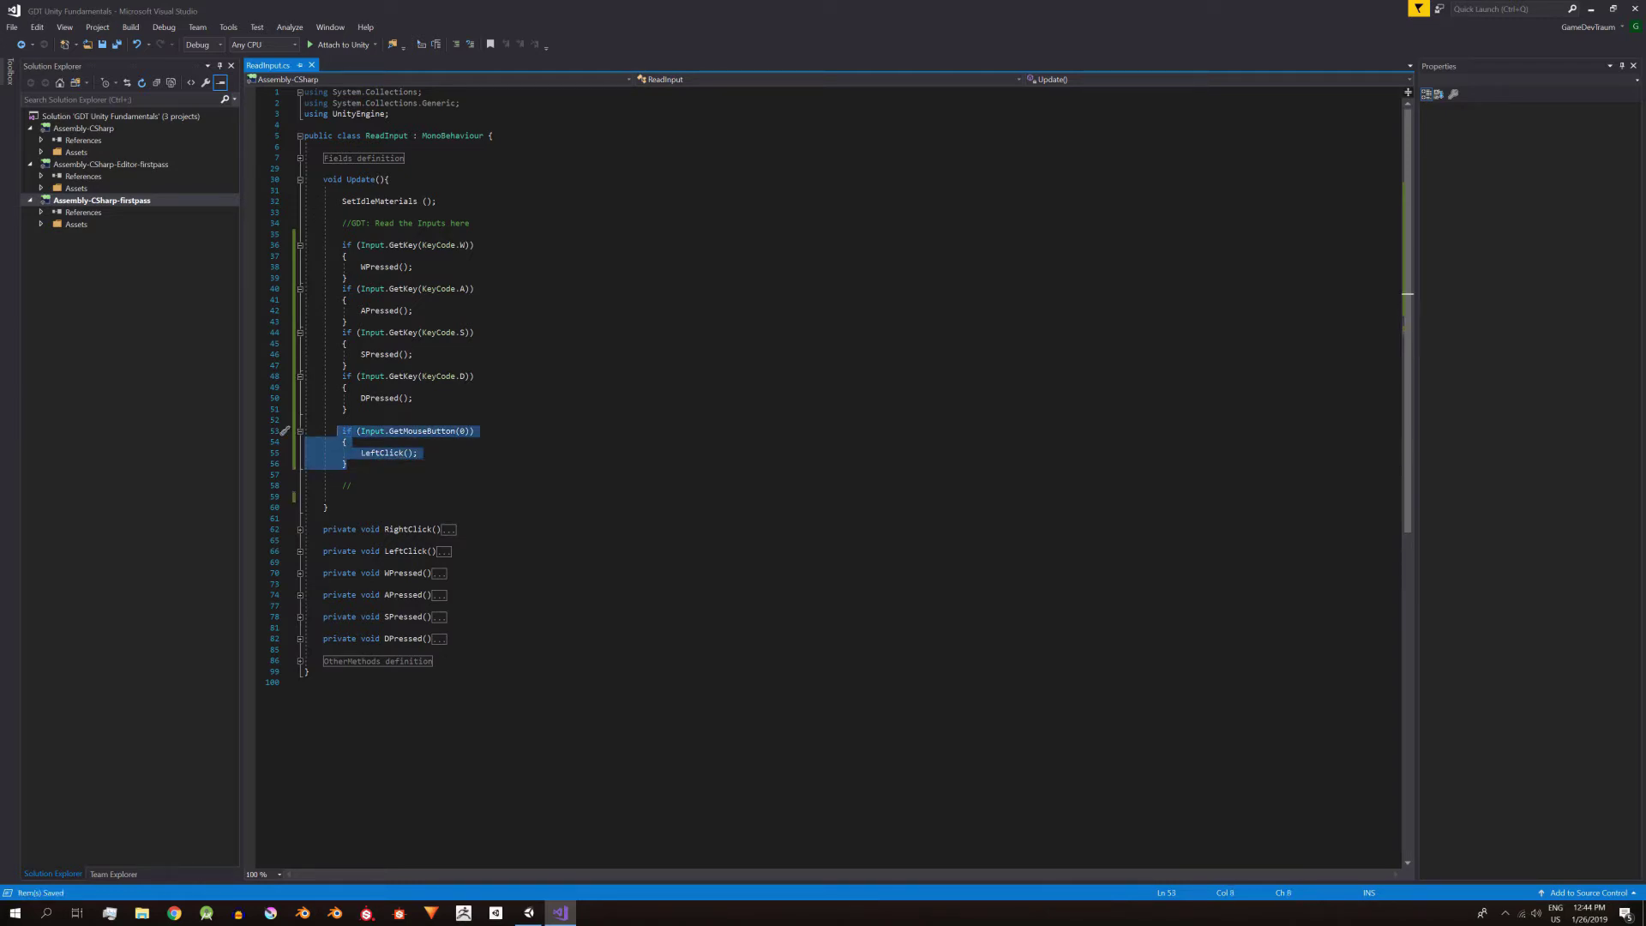
key("ctrl+d")
type("1RightC")
key("Tab")
type("();")
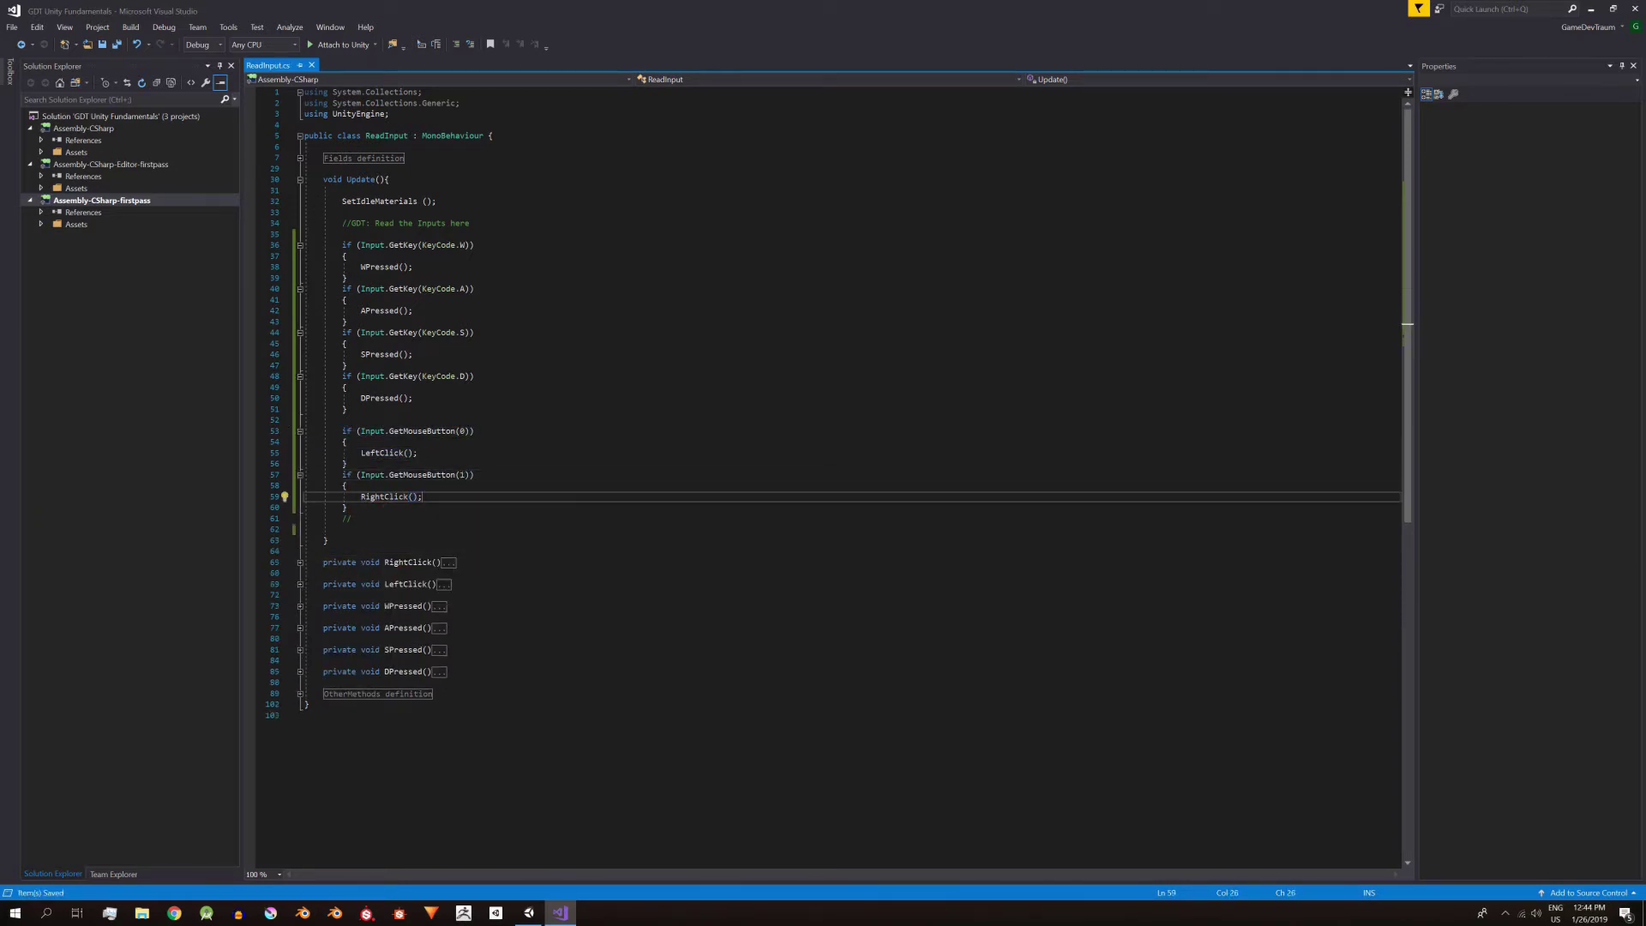
Step: Enter Play mode in Unity and press S to test its station key
key("alt+Tab")
key("ctrl+p")
key("s")
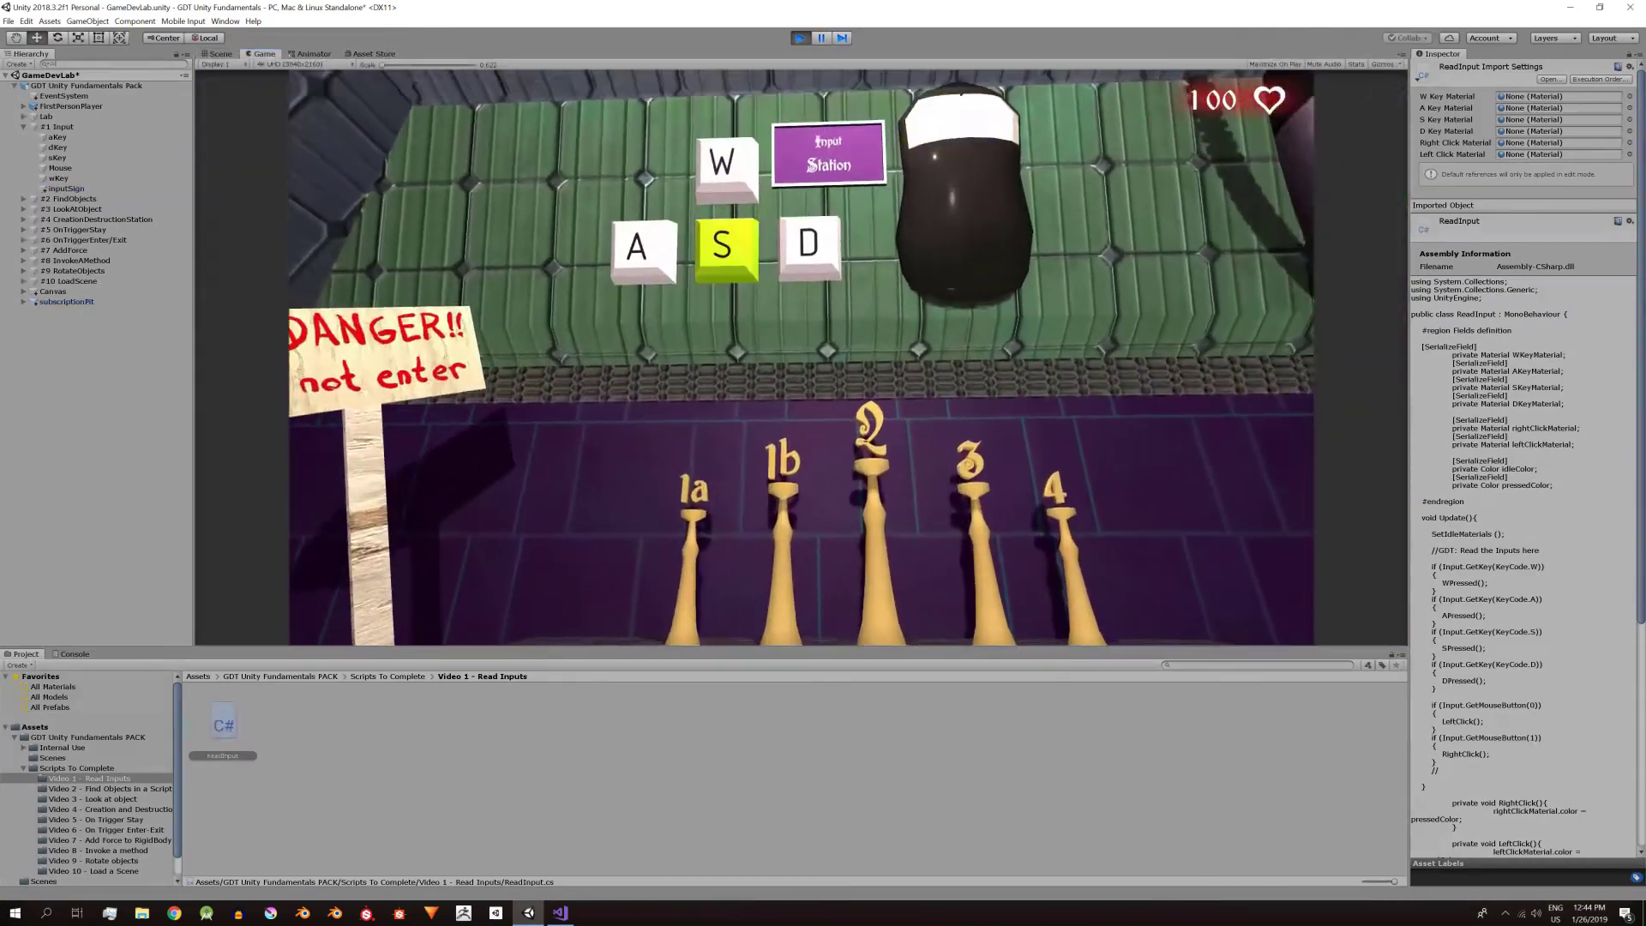
Step: Exit Play mode with the toolbar Play button
left_click(801, 38)
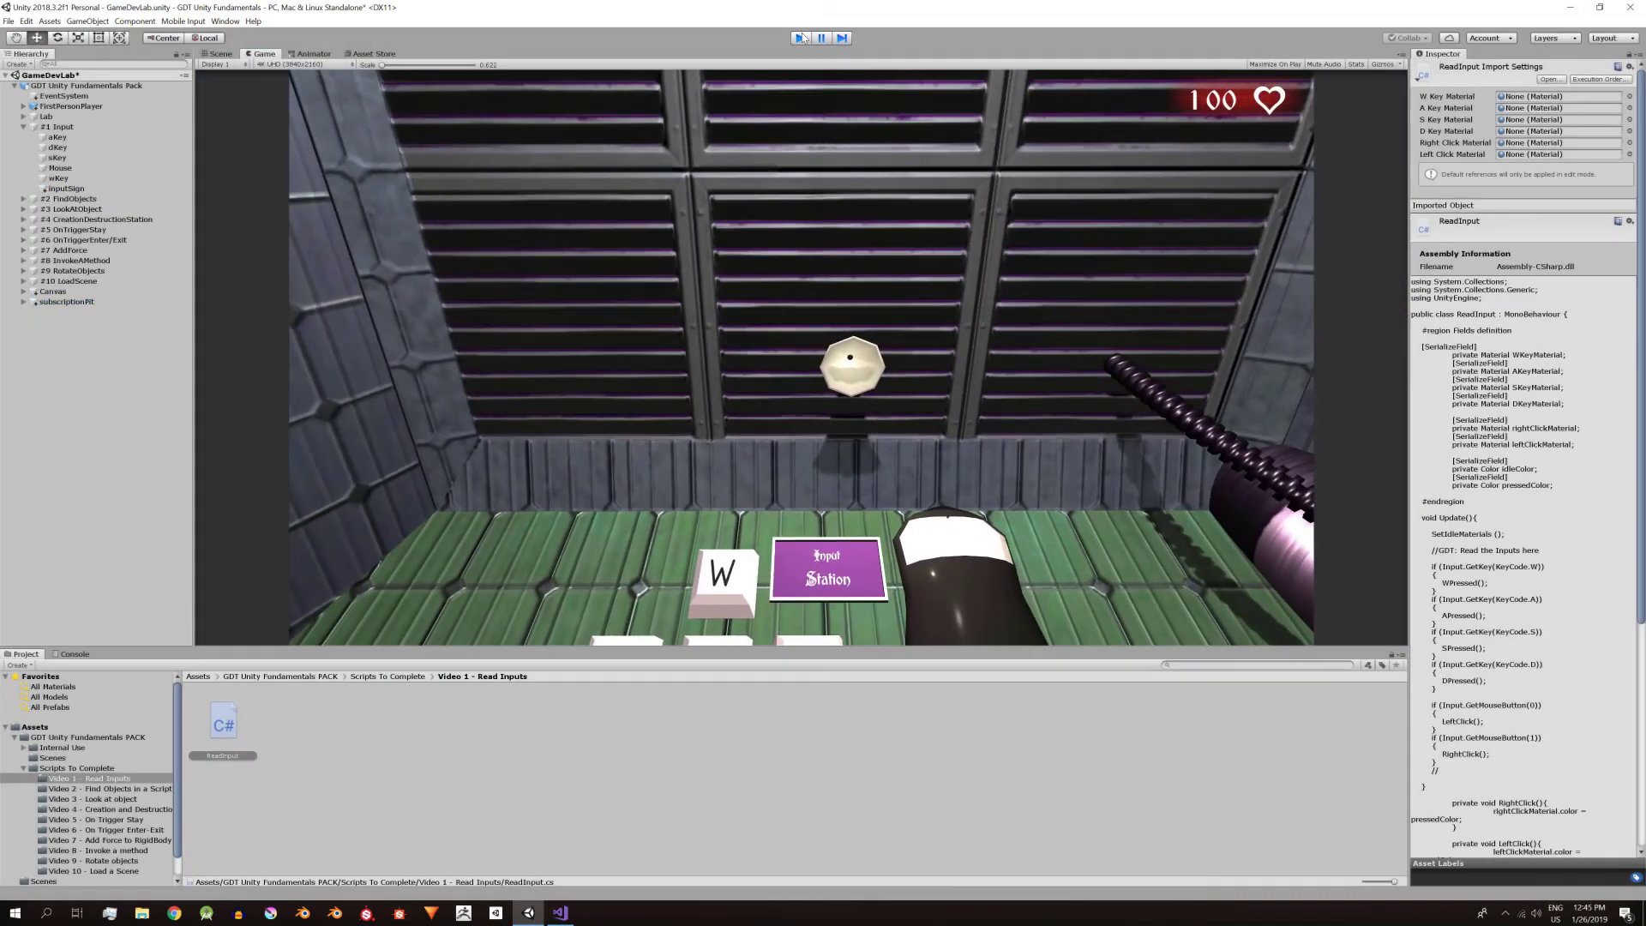